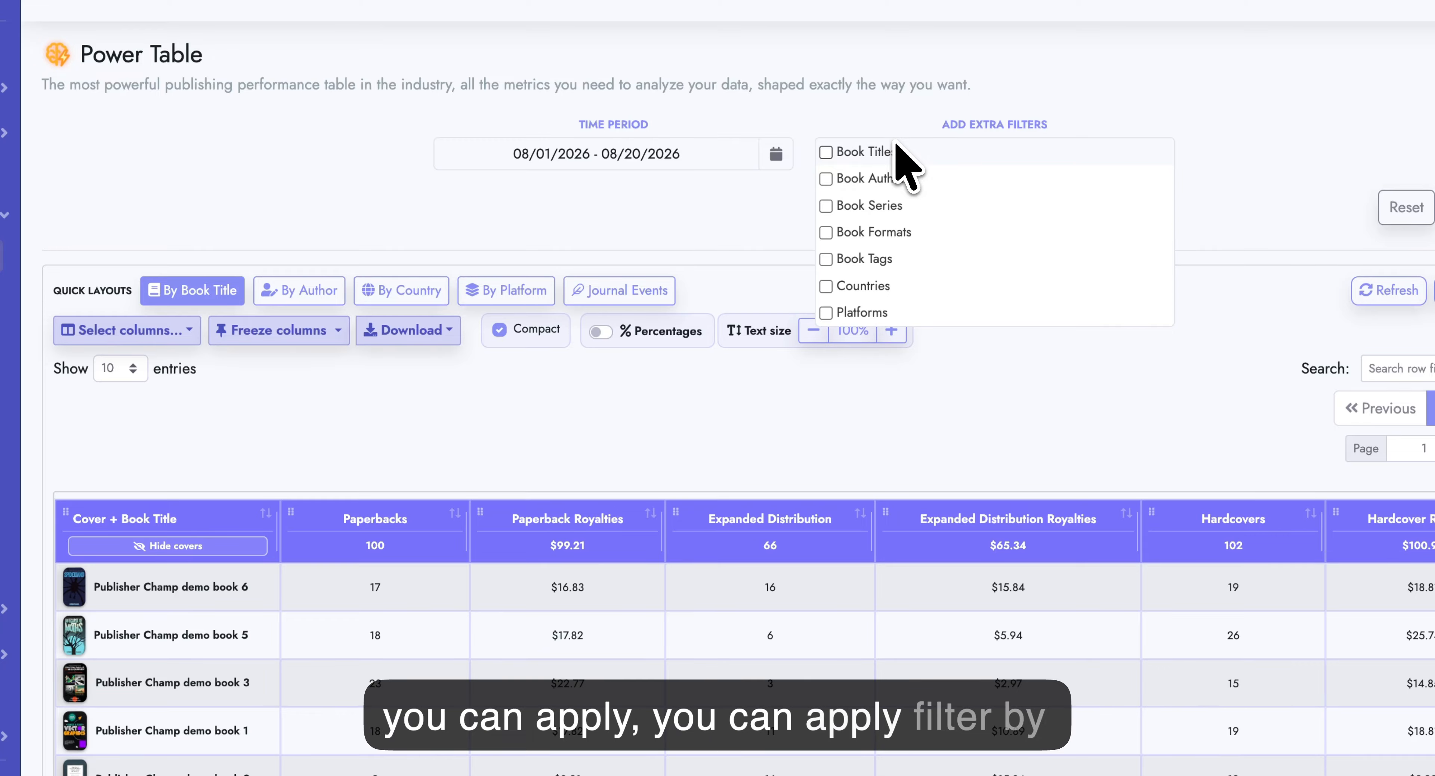
- Add the Book Titles, Book Authors, Book Series, Book Formats, Book Tags, Countries and Platforms filters to the Power Table
click(898, 153)
click(897, 180)
click(897, 206)
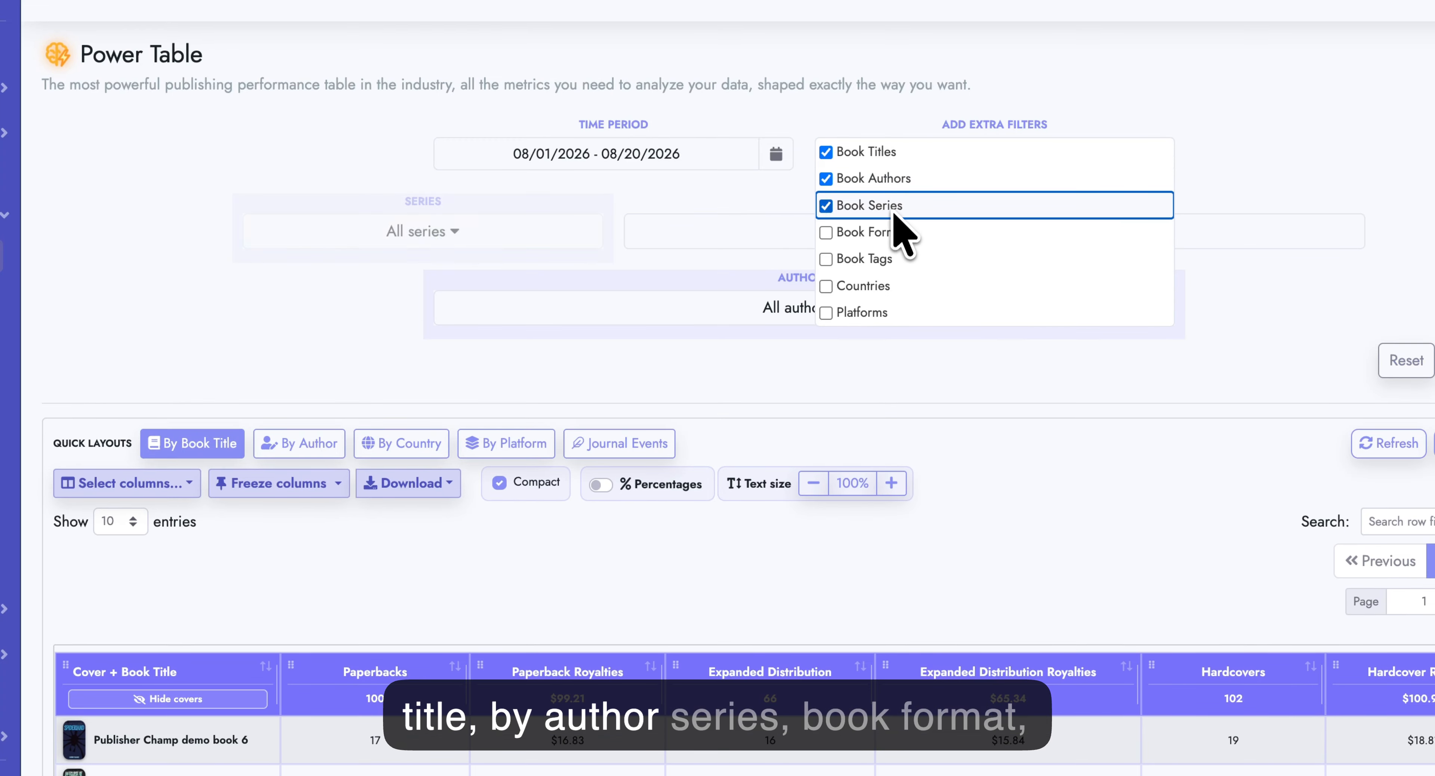
click(892, 233)
click(887, 259)
click(882, 286)
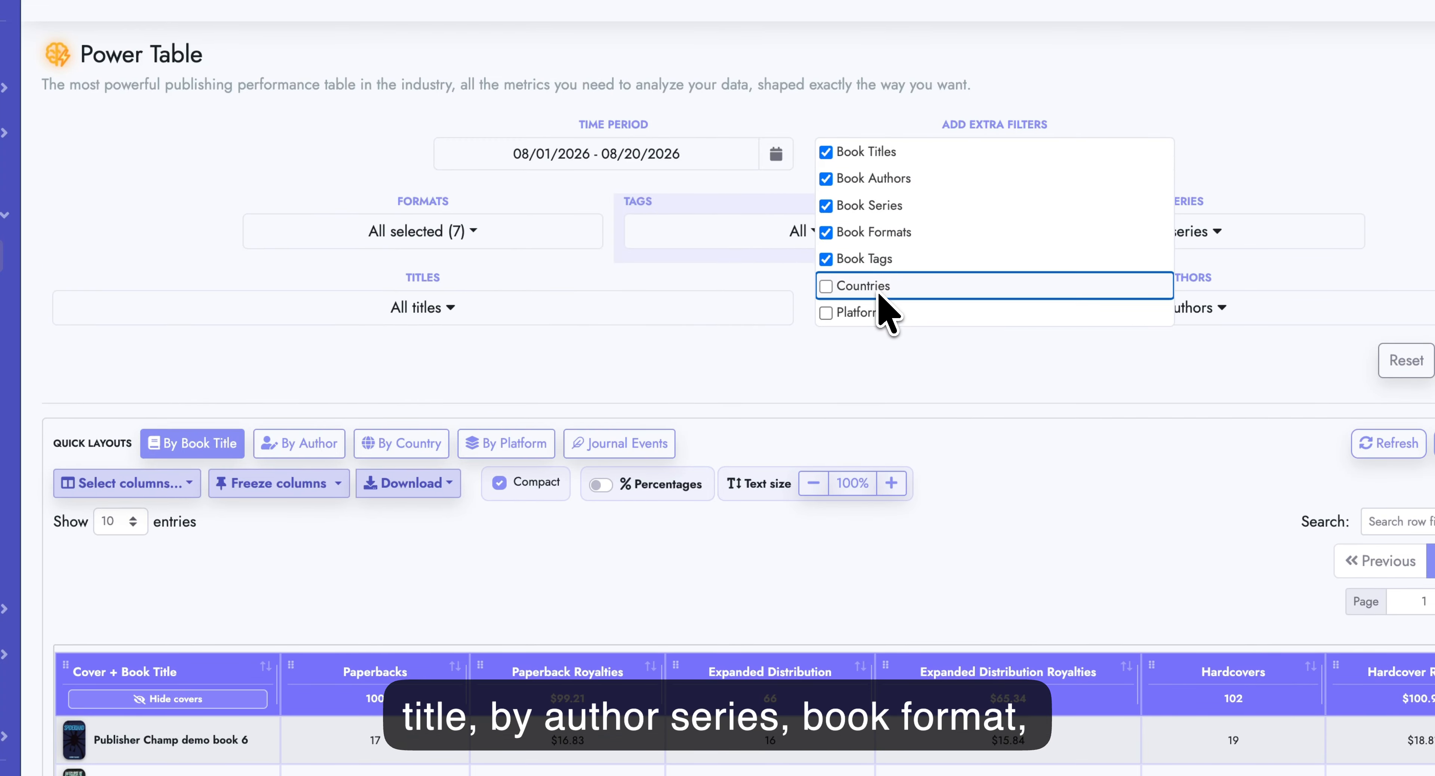
click(882, 312)
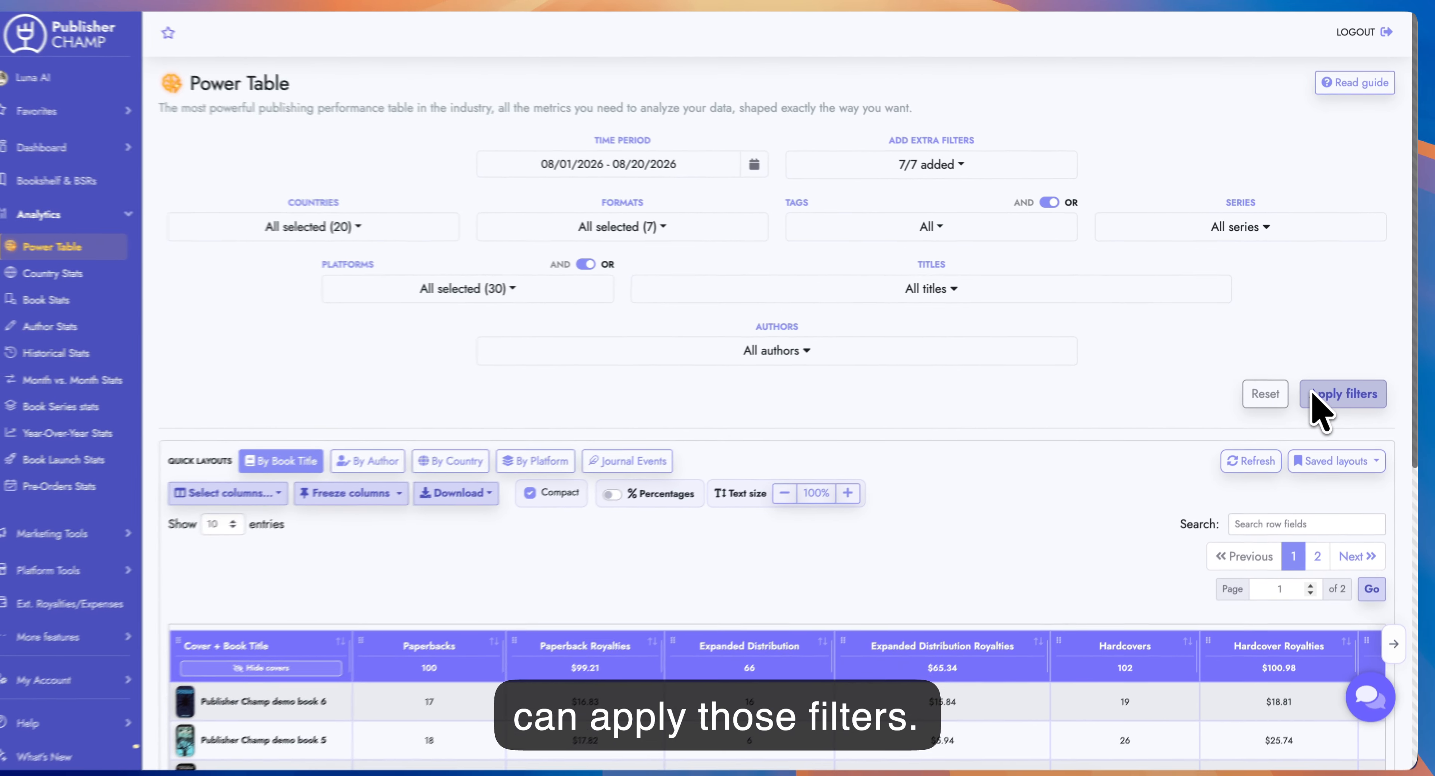
- Select Author, Platform and Country as additional table attributes alongside Cover + Book Title
scroll(654, 256, down, 6)
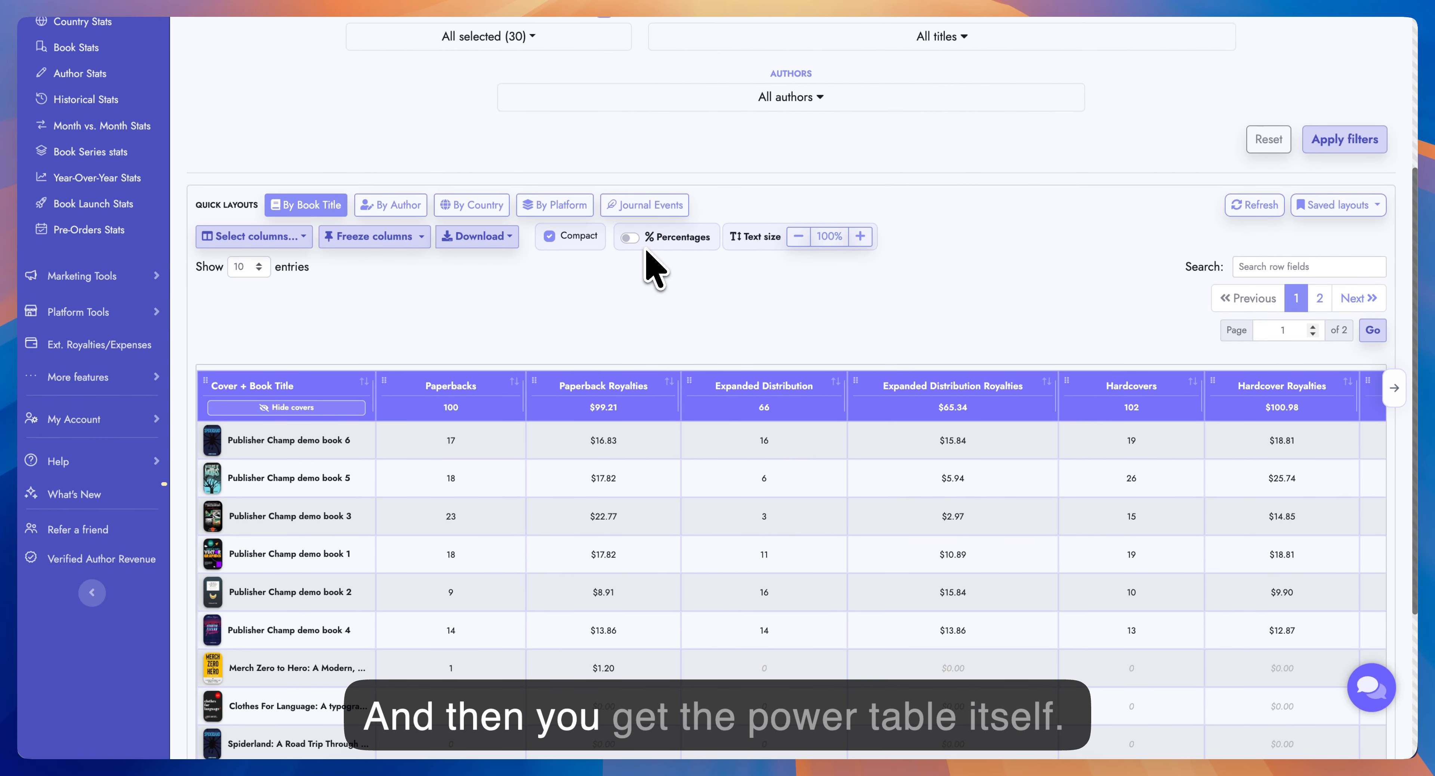
scroll(655, 268, up, 1)
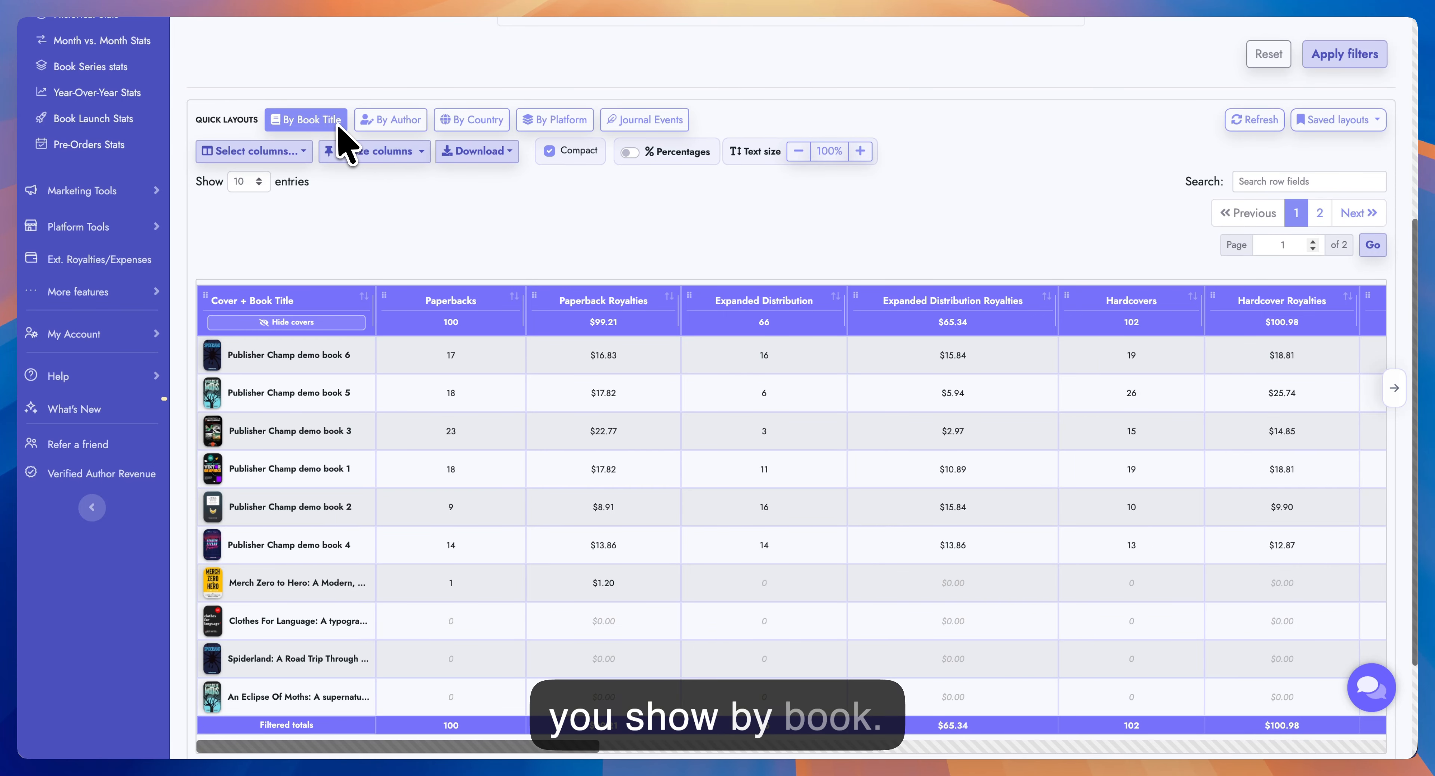
scroll(509, 390, right, 15)
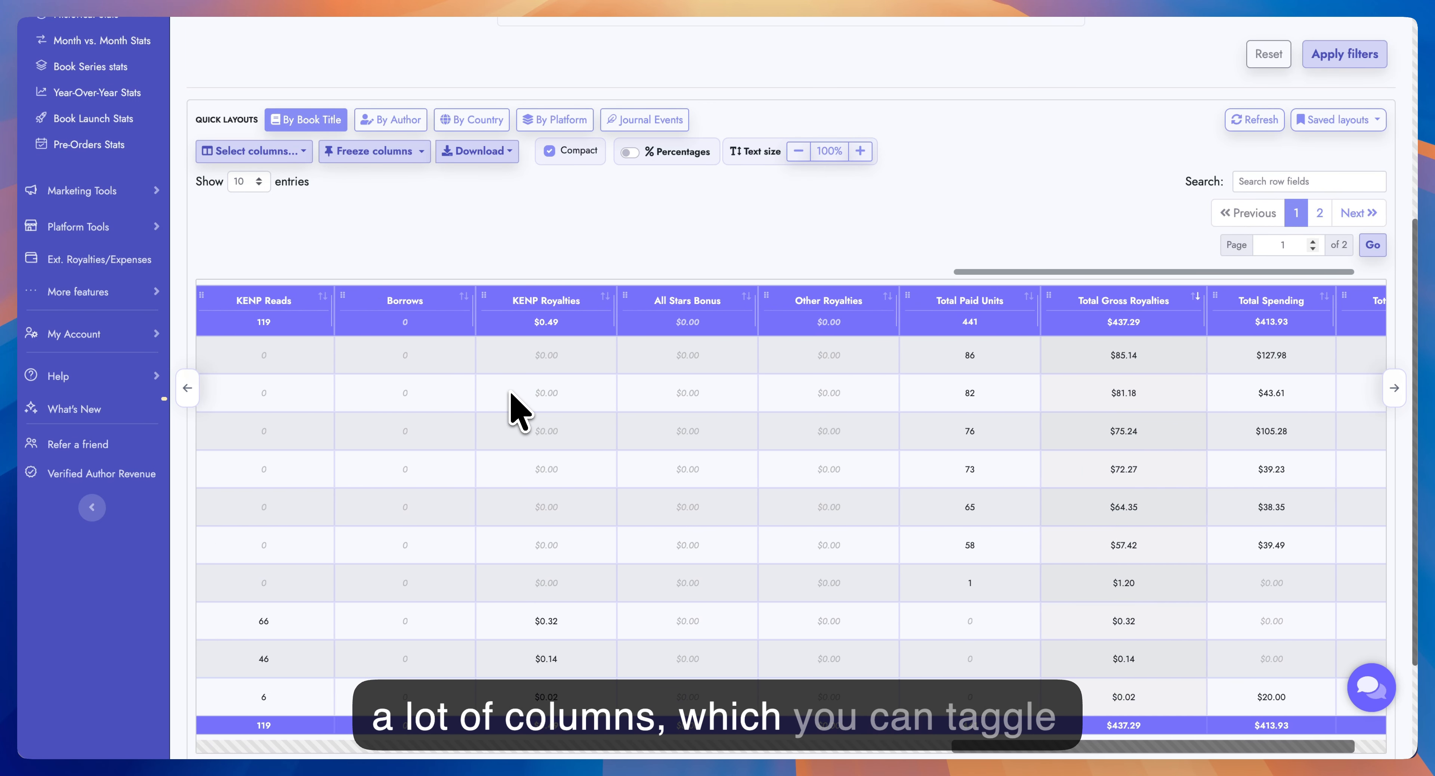
scroll(487, 378, left, 10)
click(299, 151)
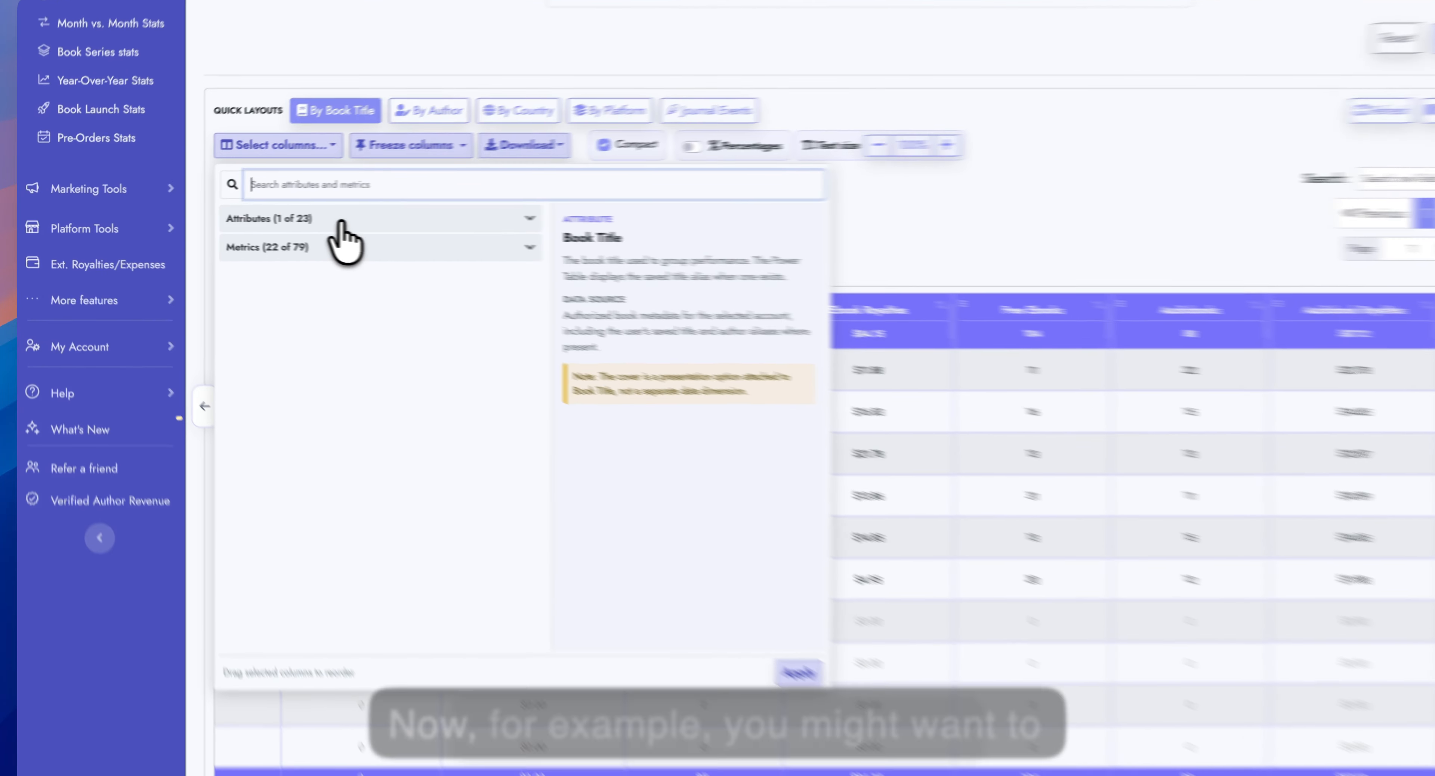
click(312, 219)
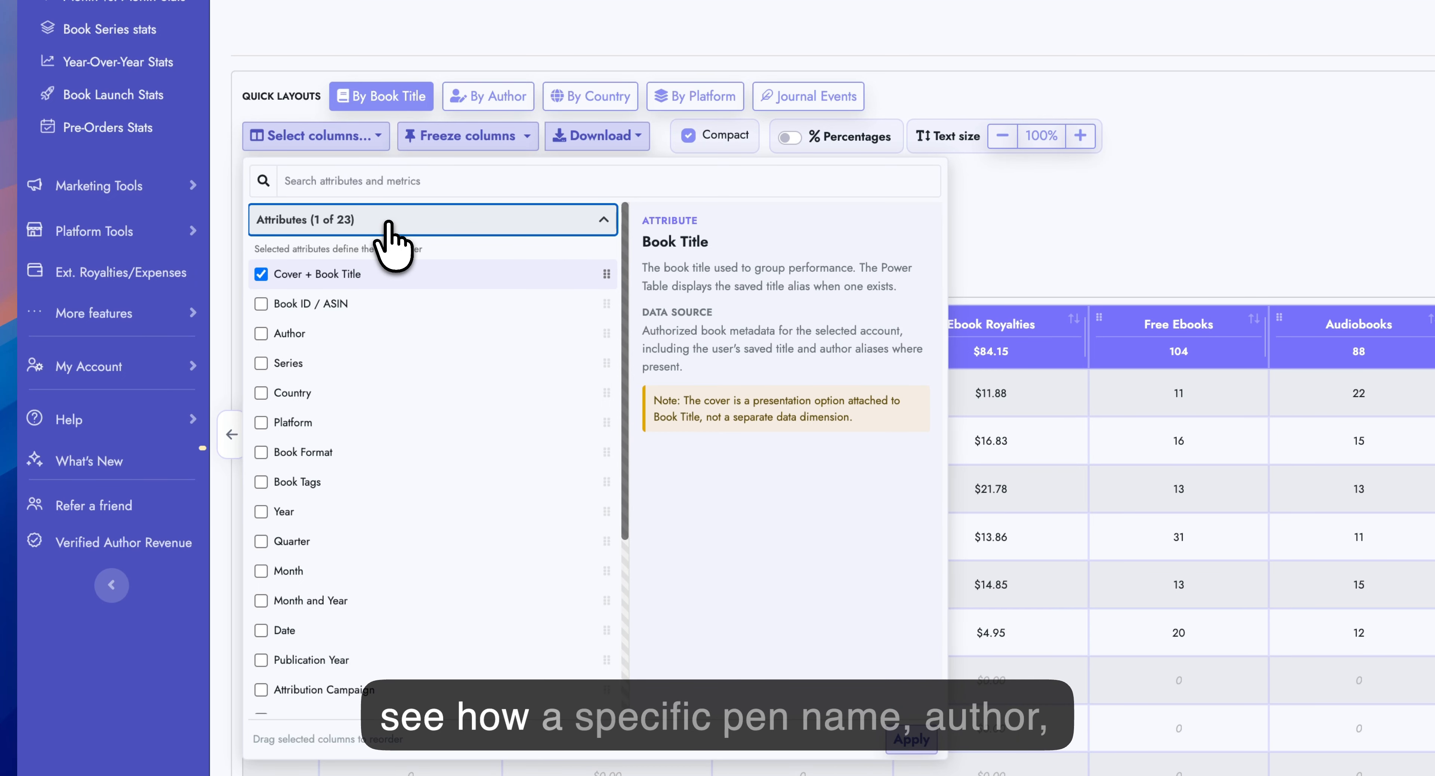
click(261, 334)
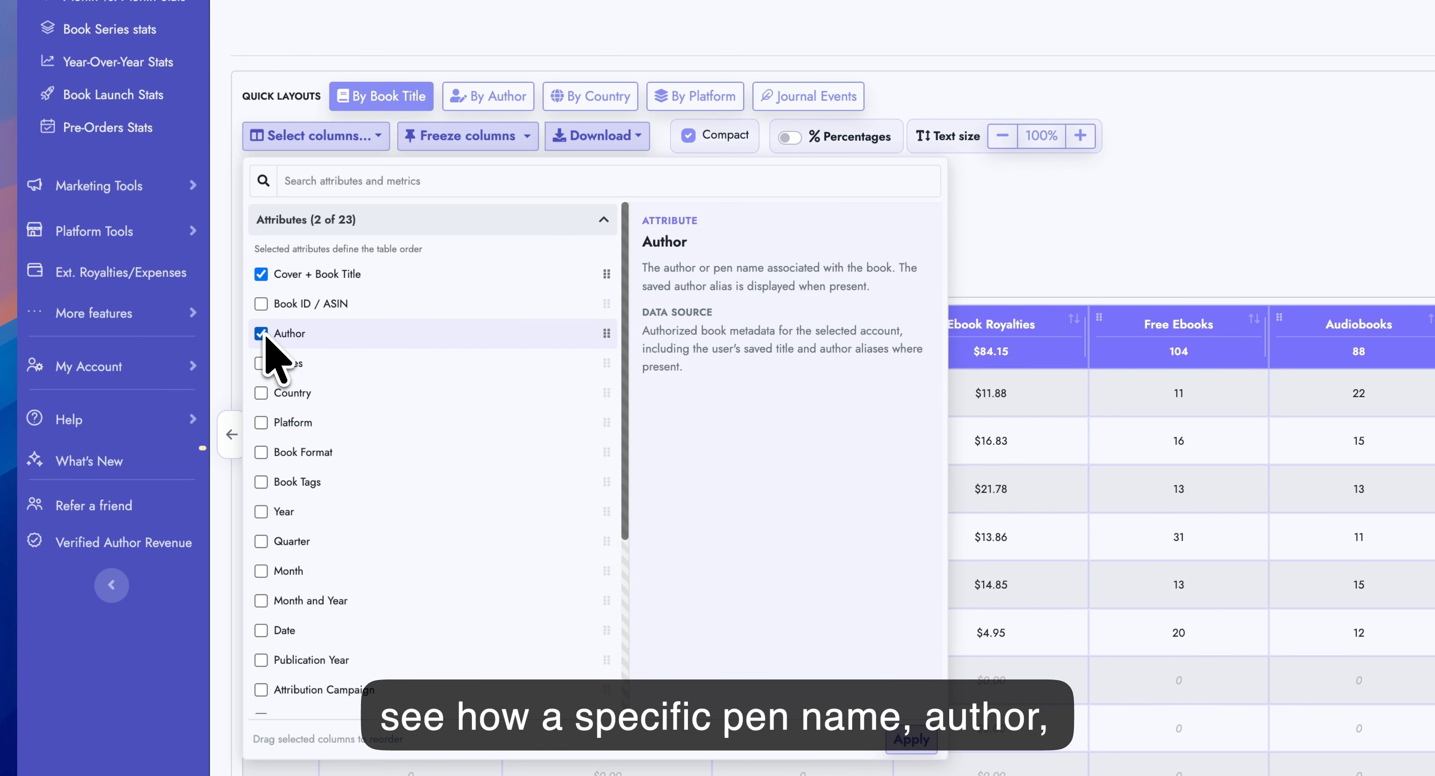
click(262, 422)
click(261, 393)
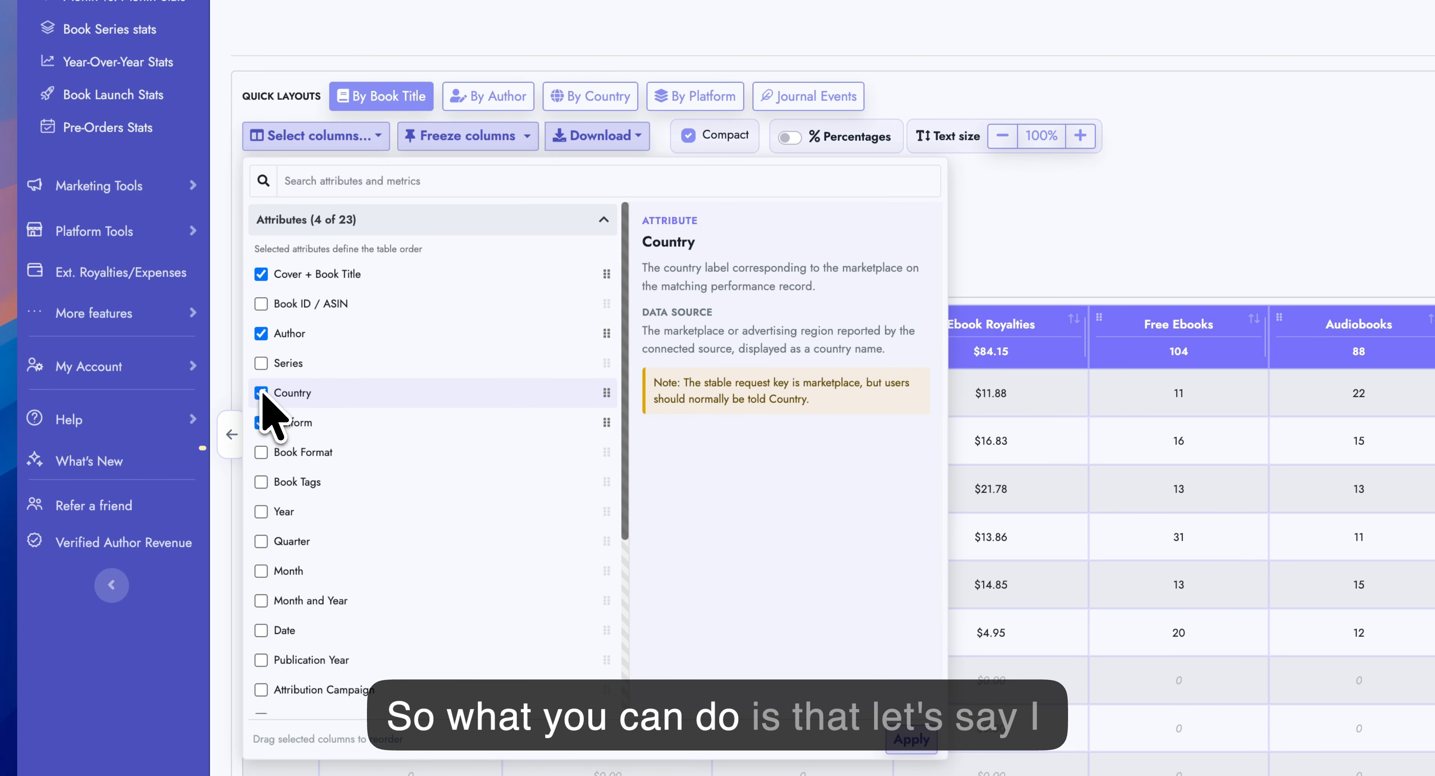
click(261, 273)
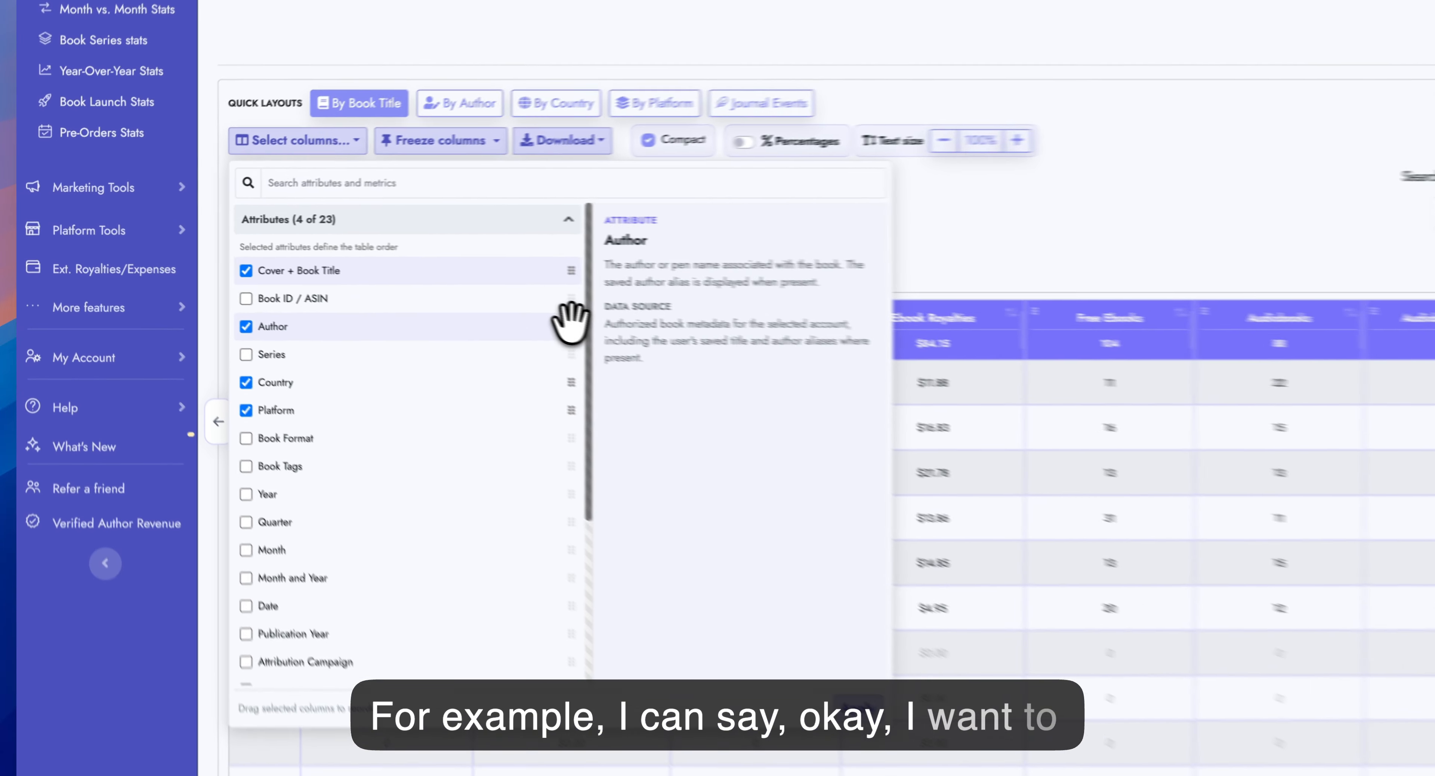
- Reorder the selected attributes to Author, Platform, Country and Cover + Book Title
drag(484, 308, 486, 269)
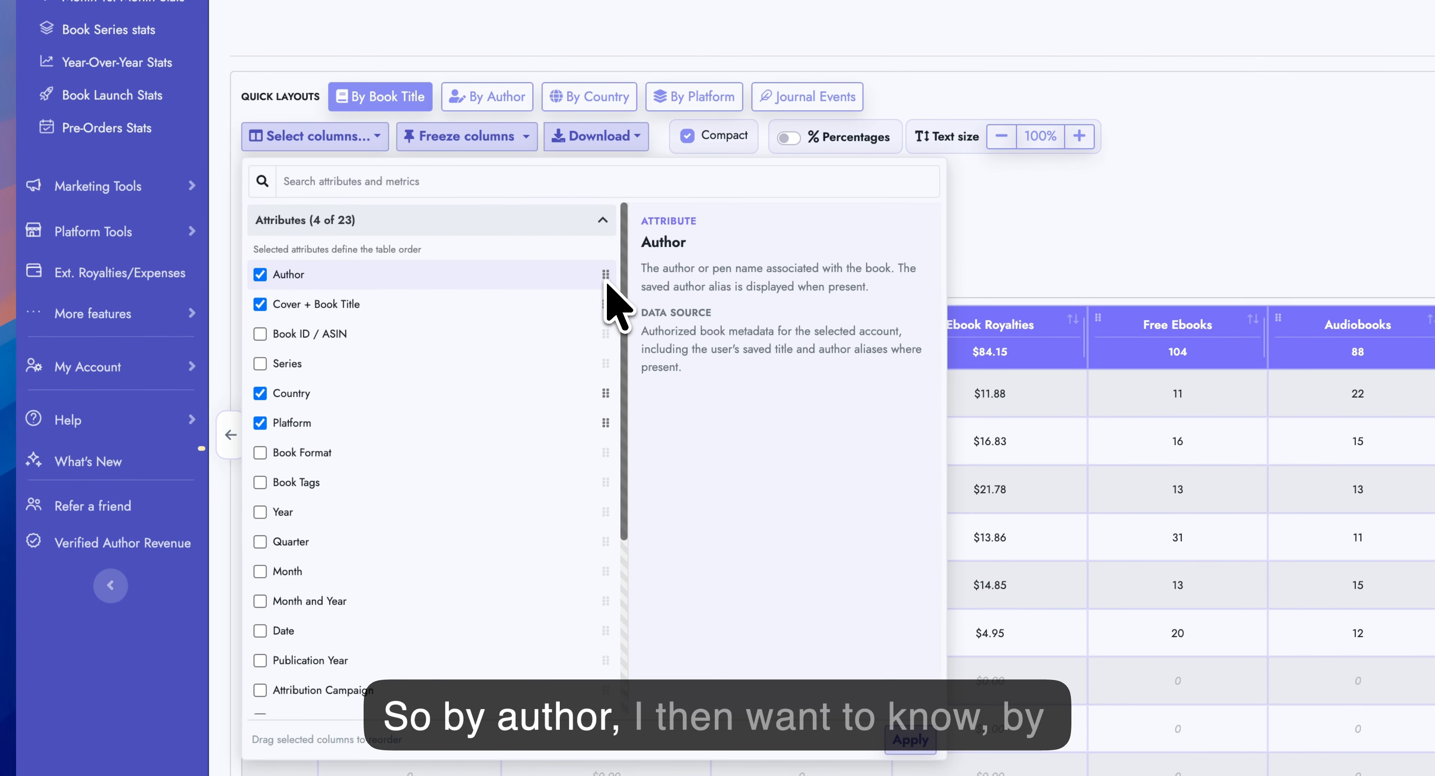
drag(606, 420, 607, 304)
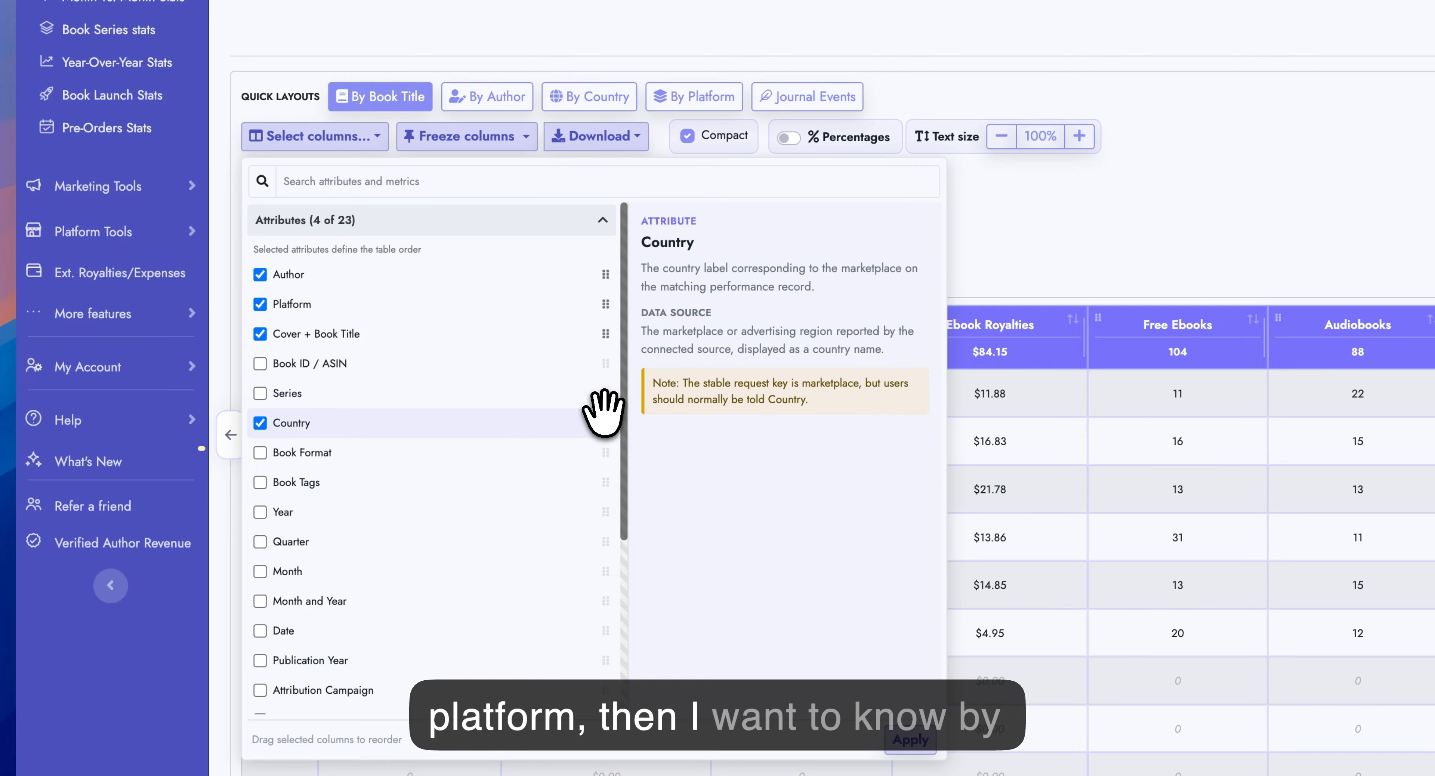
drag(606, 422, 607, 332)
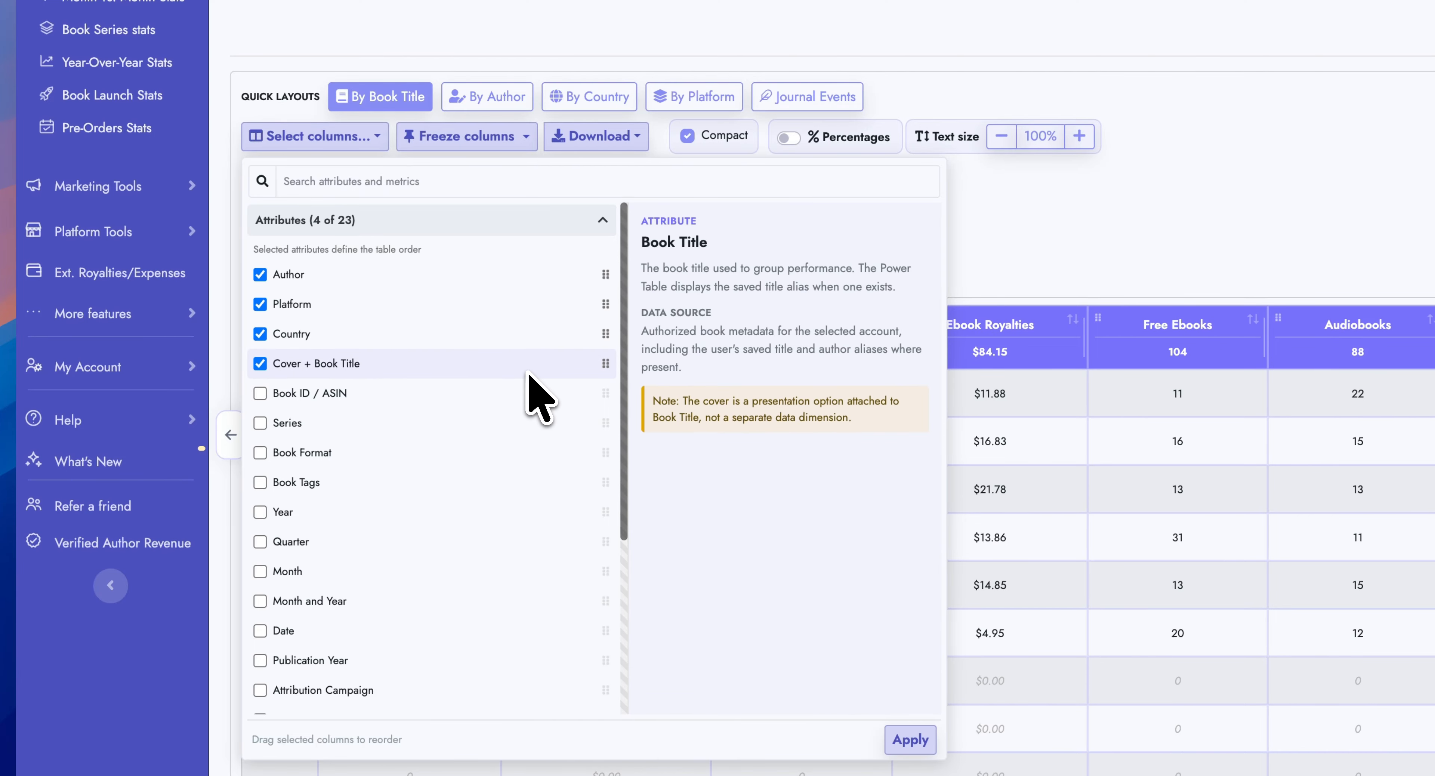
click(602, 220)
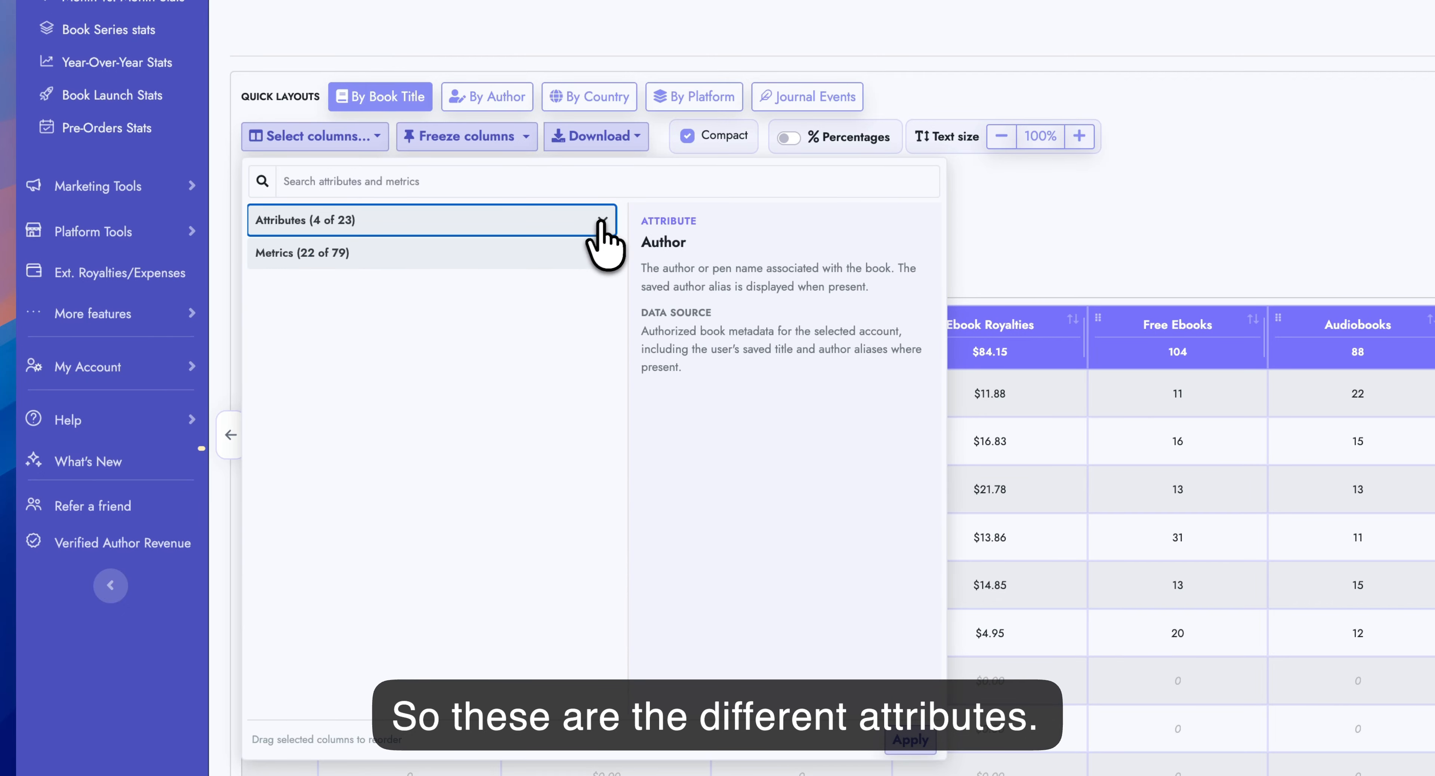
- Add the AMZ Spend, FB Spend and External Expenses metrics to the column selection
click(571, 253)
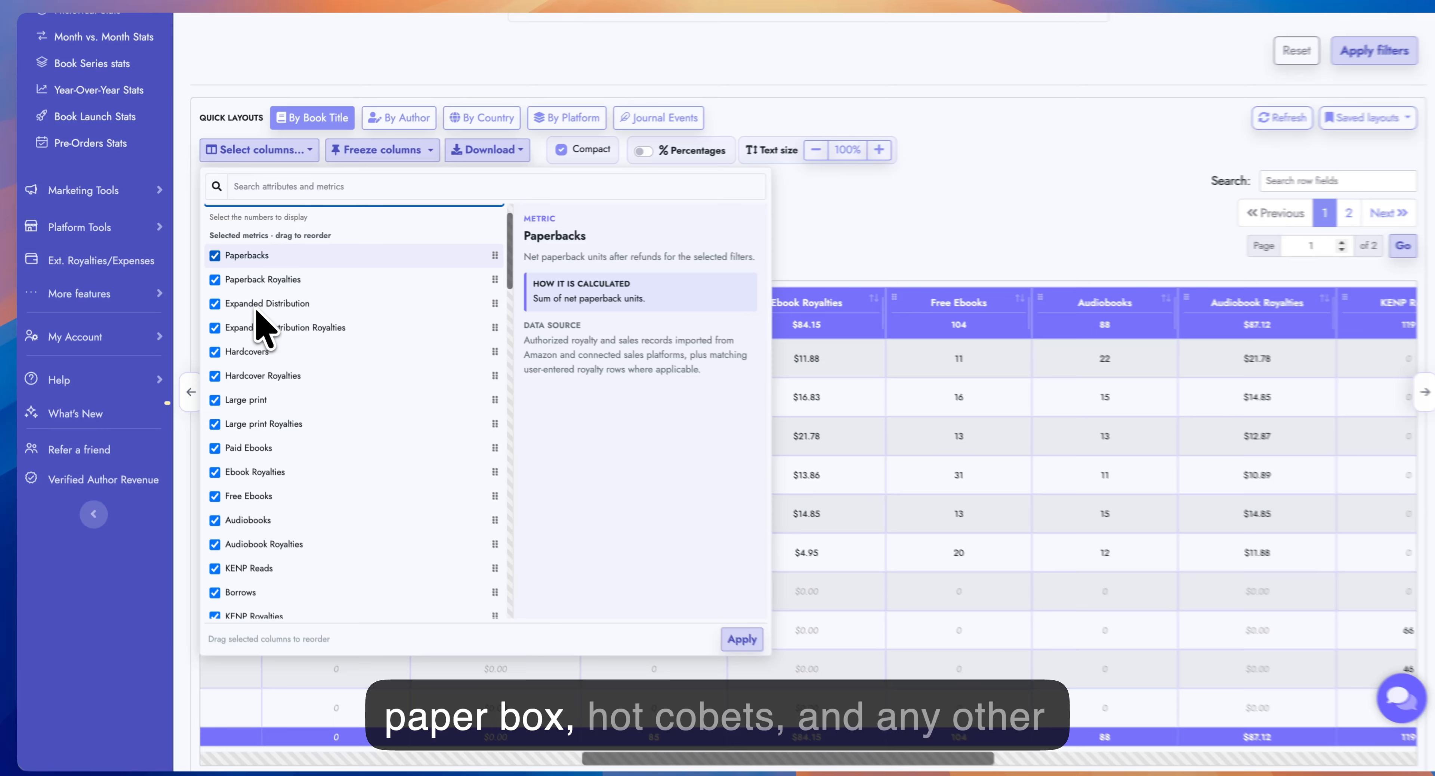
scroll(315, 342, down, 3)
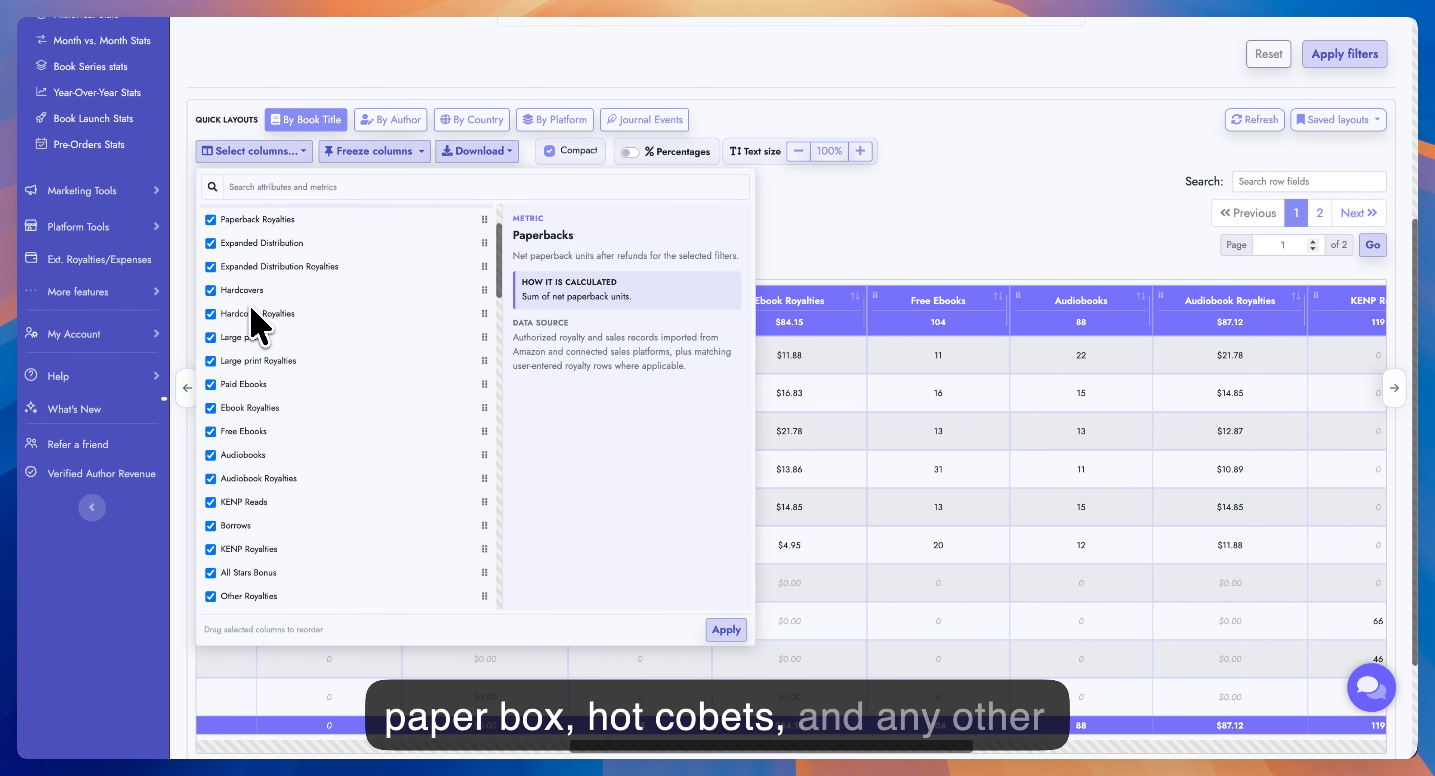
scroll(252, 311, down, 10)
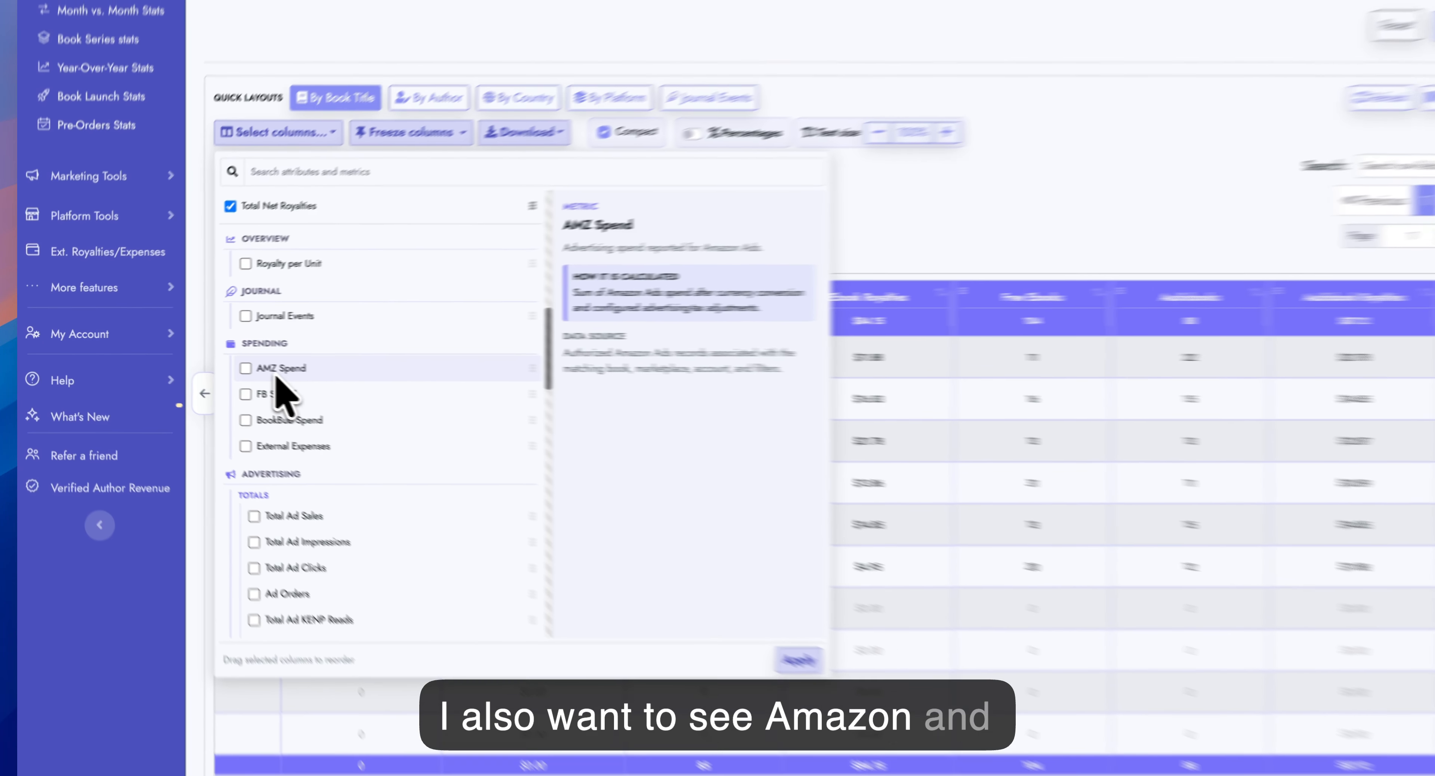
click(251, 365)
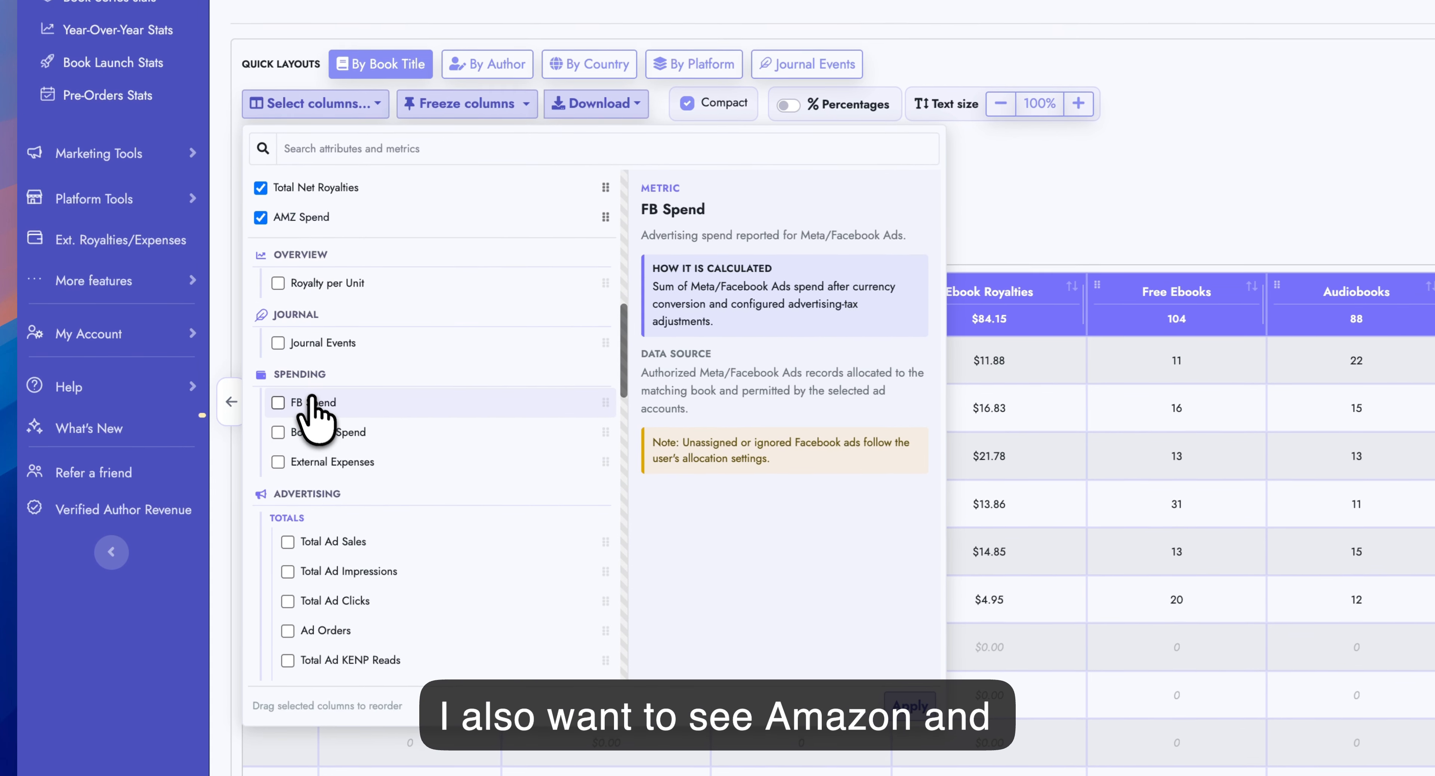
click(311, 401)
scroll(313, 406, down, 3)
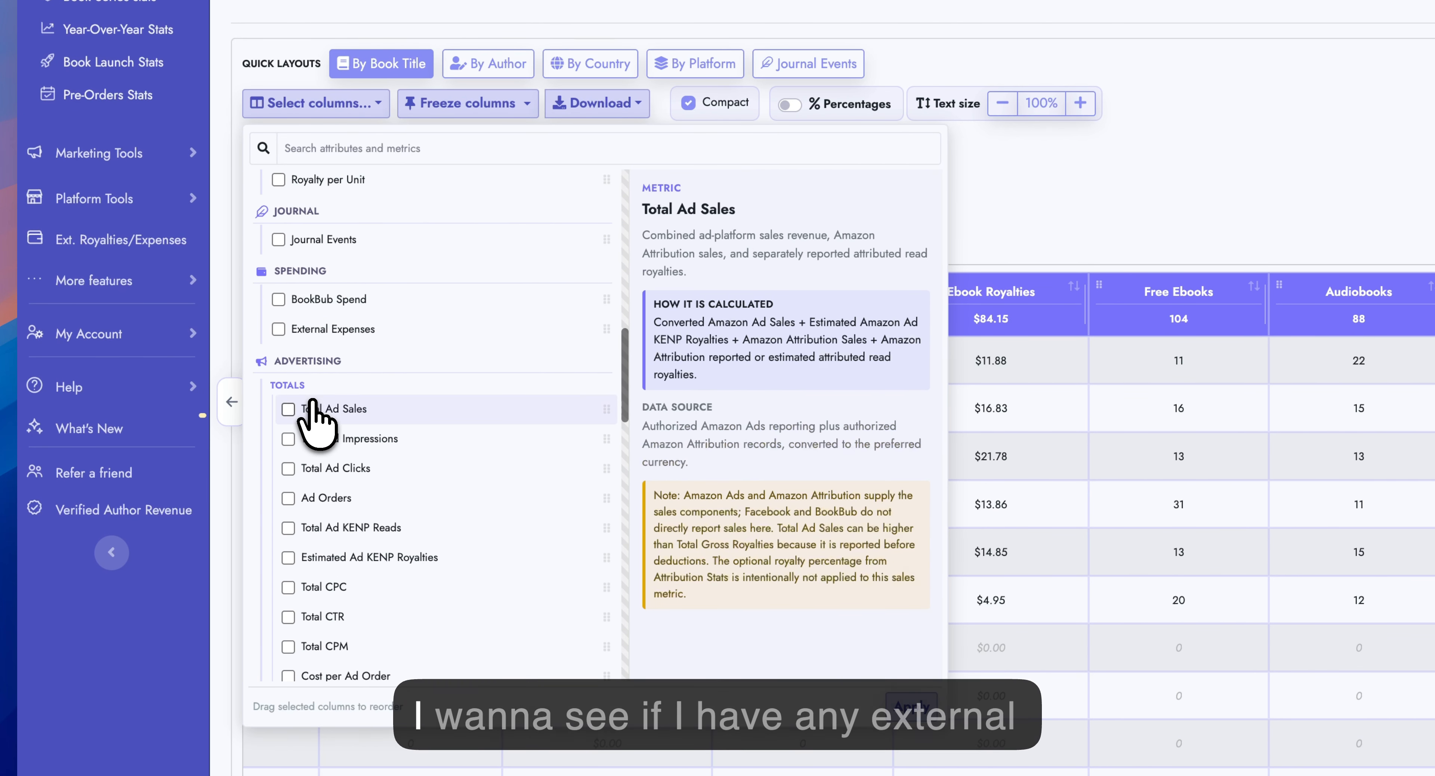
click(330, 330)
- Examine the remaining advertising, series and profitability metrics and read the description of Read-Through
scroll(334, 356, down, 6)
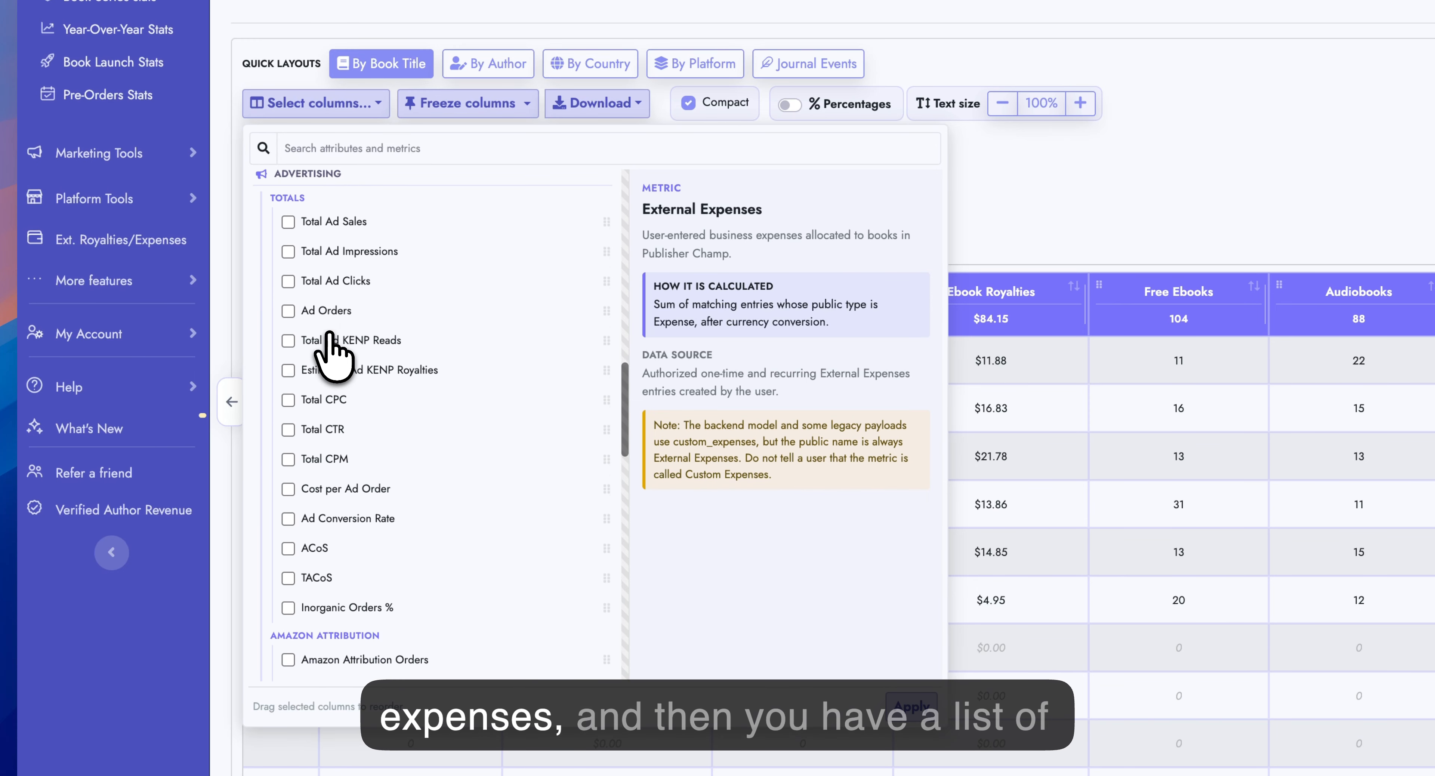
scroll(332, 339, down, 5)
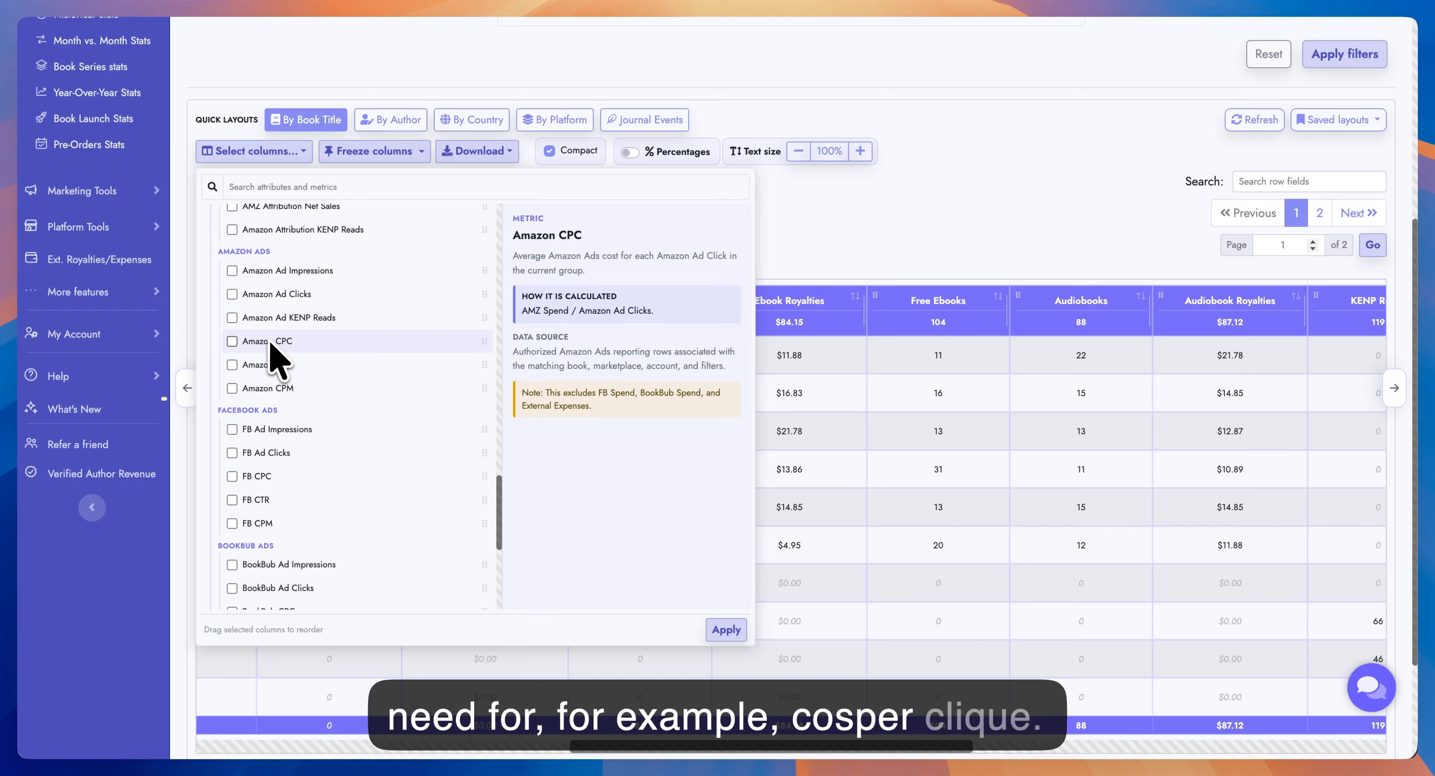
scroll(271, 356, down, 6)
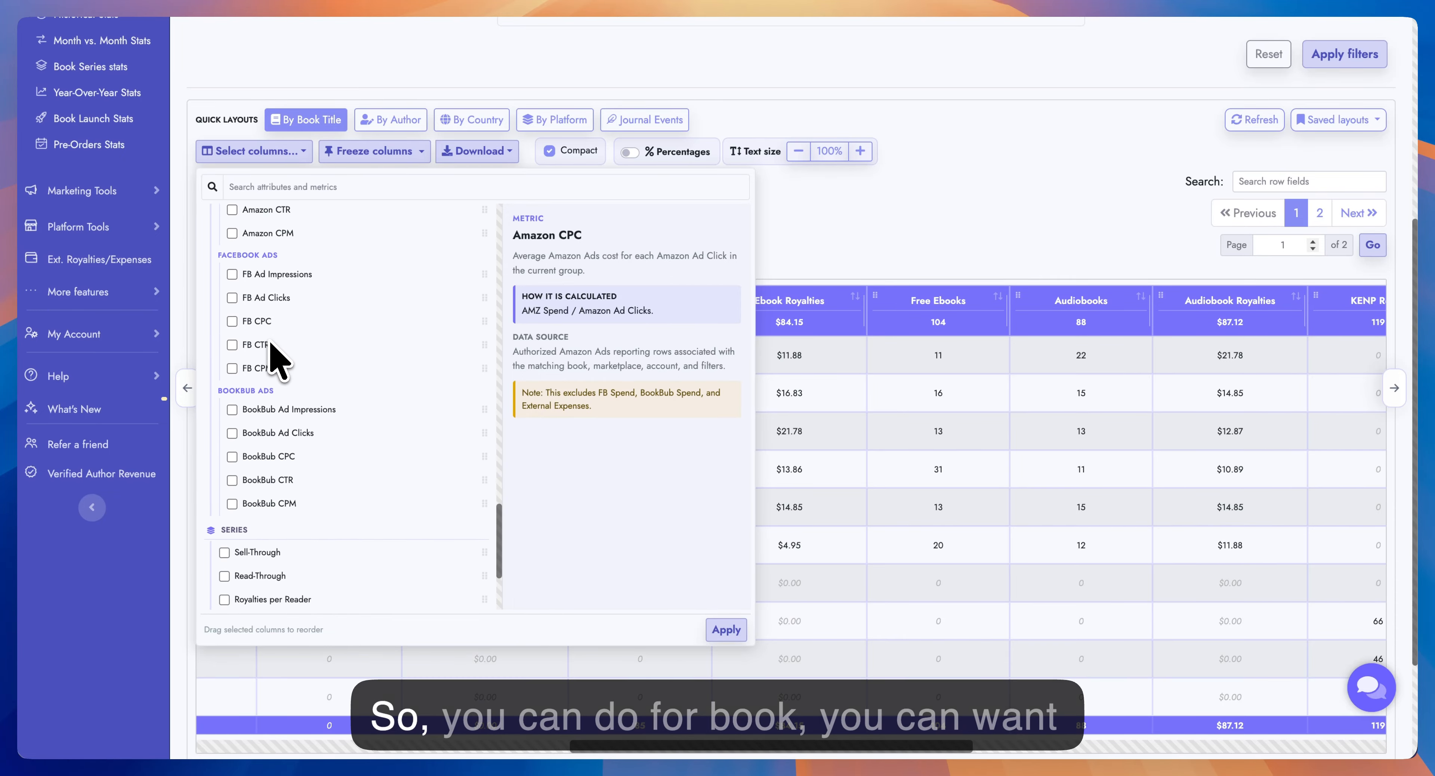
scroll(273, 358, down, 3)
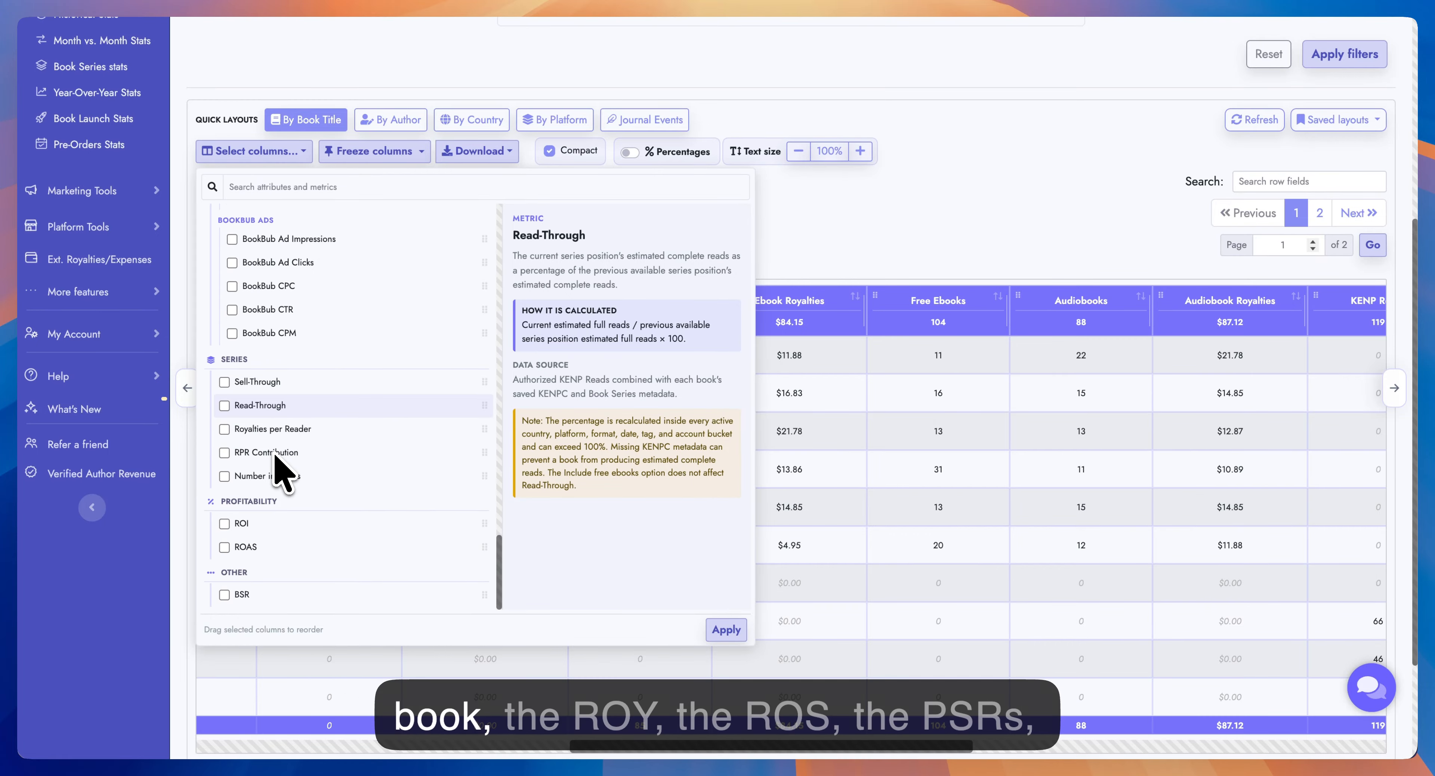
scroll(273, 474, down, 1)
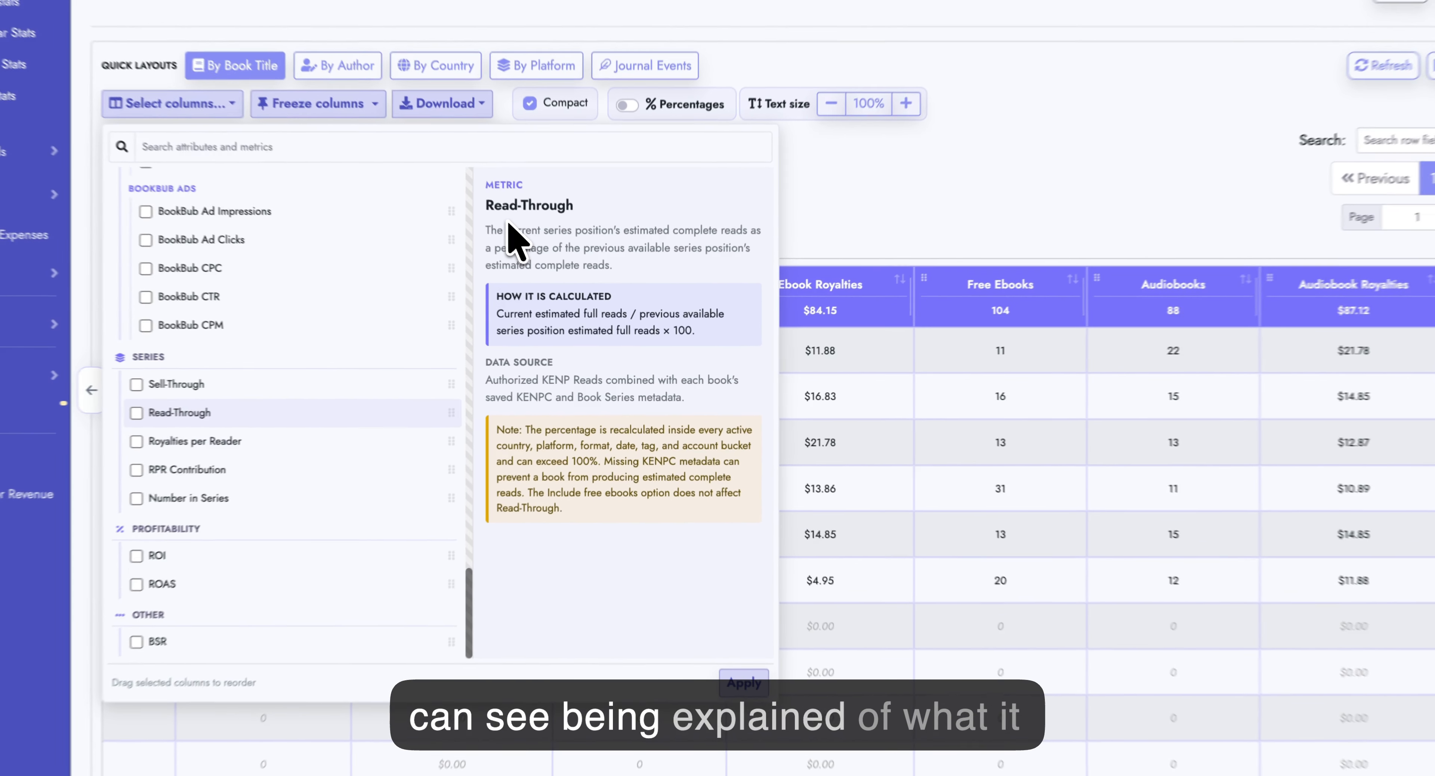
drag(508, 223, 631, 437)
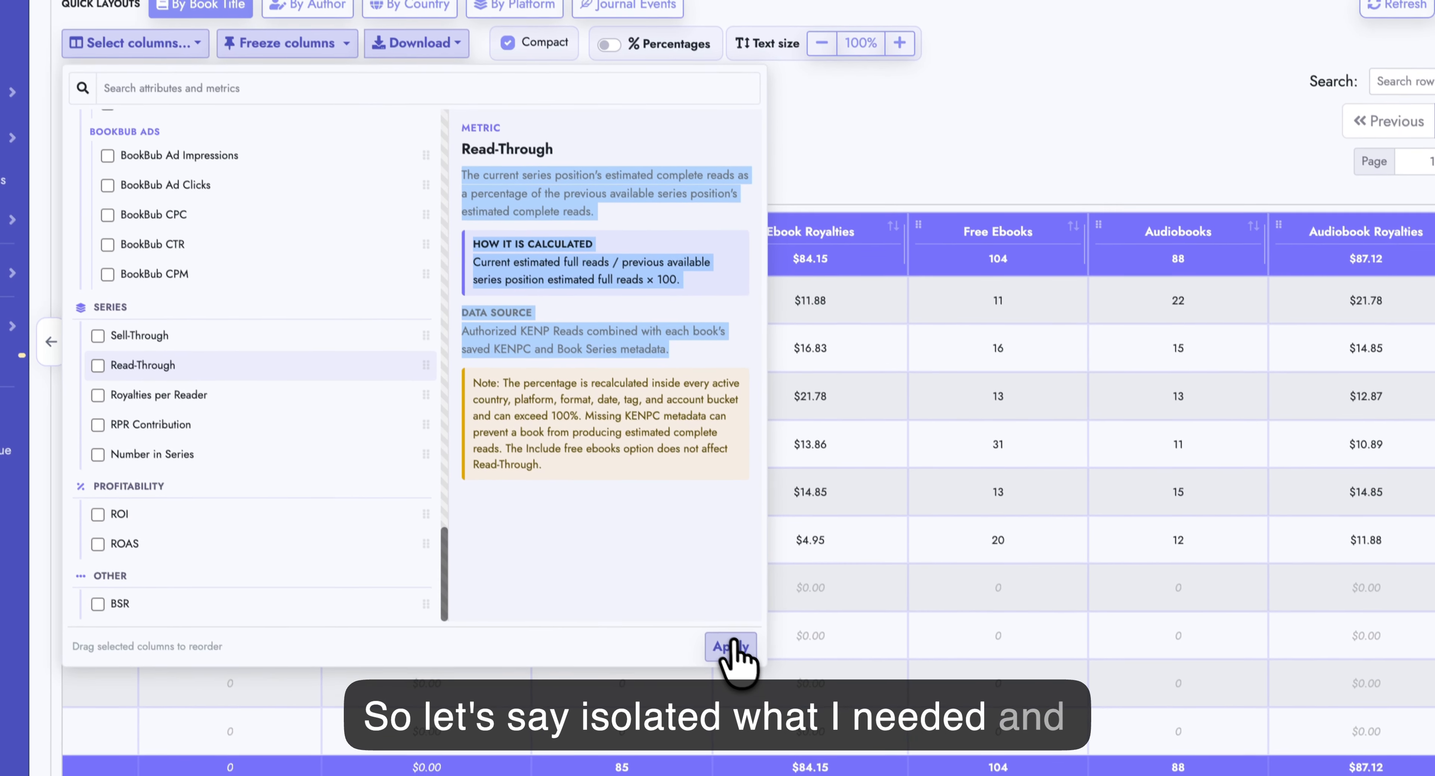
- Apply the column selection to the table and expand the platforms for all authors
click(749, 697)
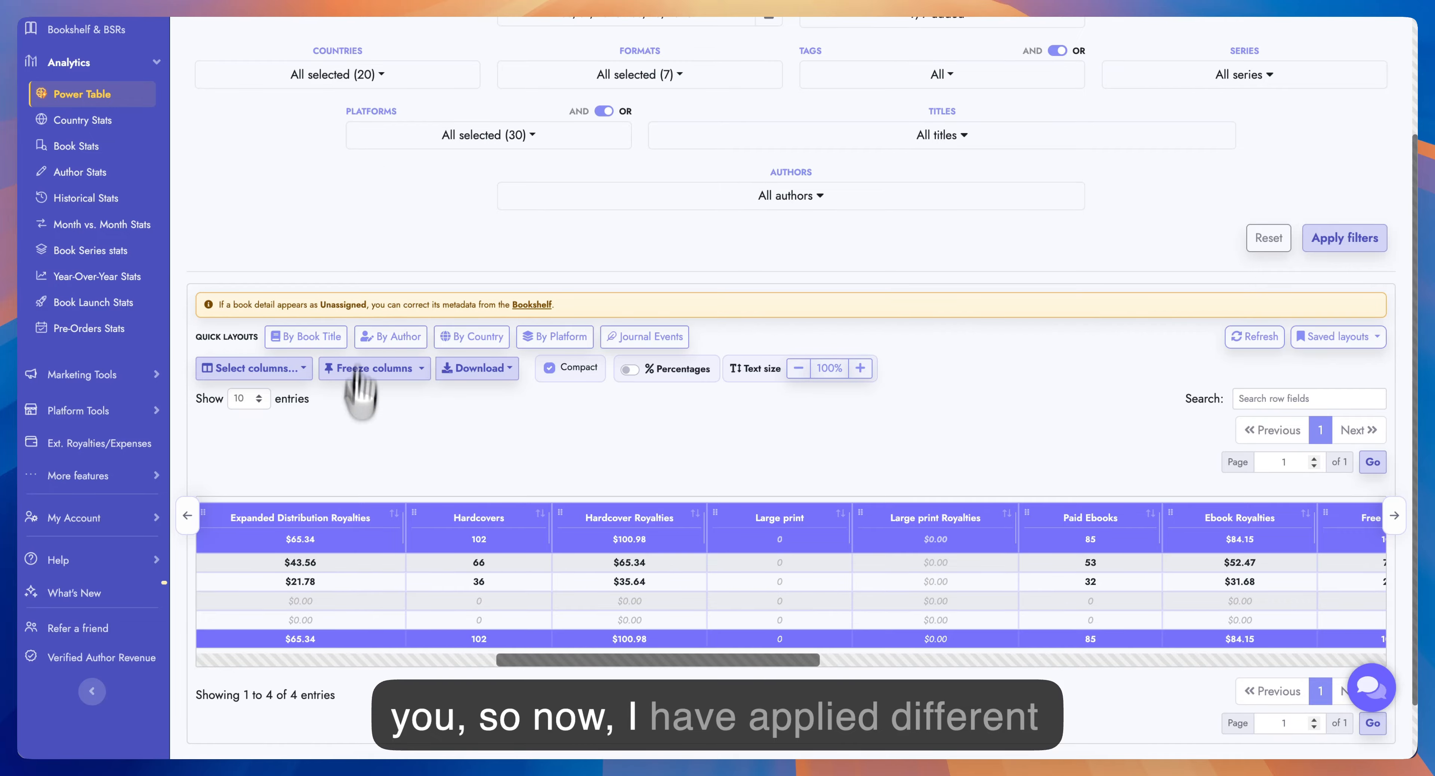
scroll(446, 579, left, 15)
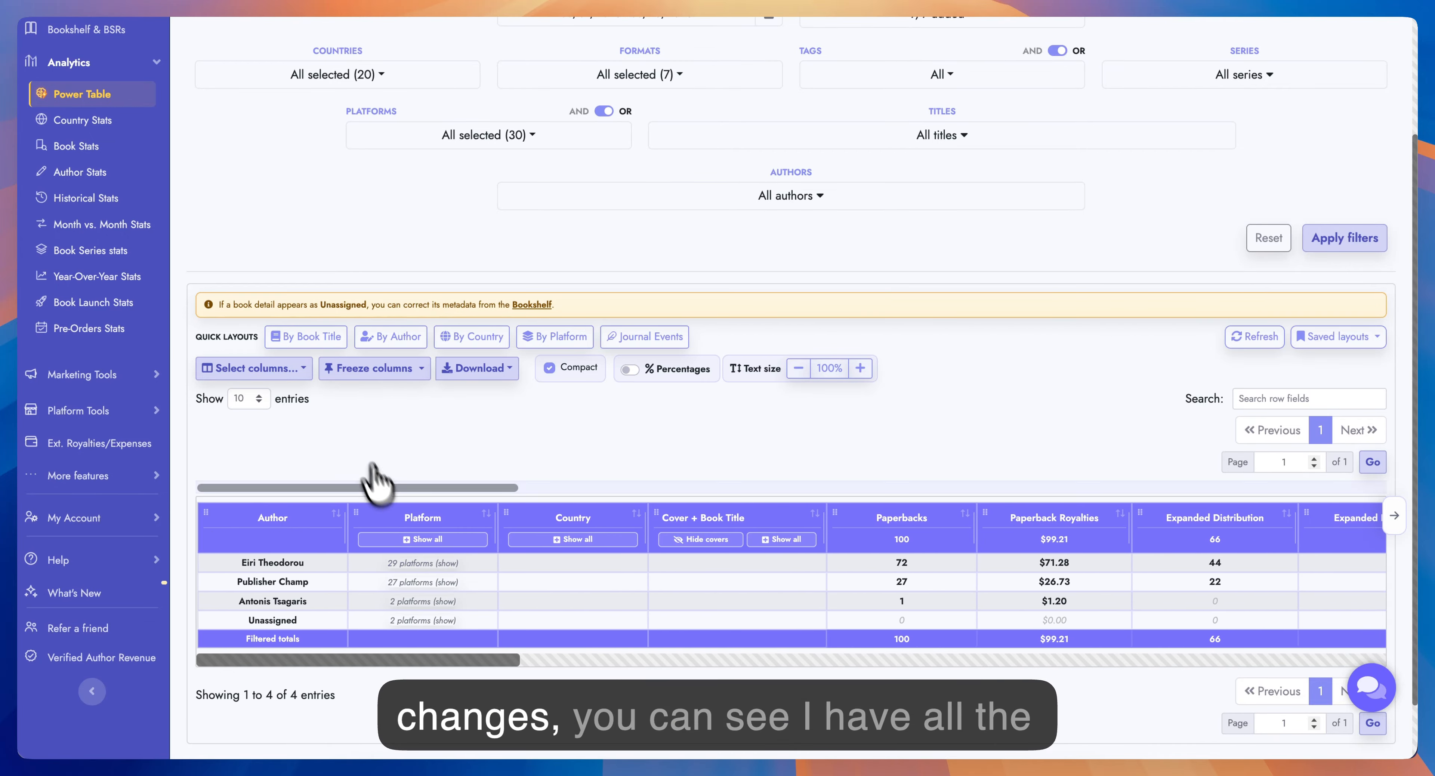
scroll(375, 480, down, 2)
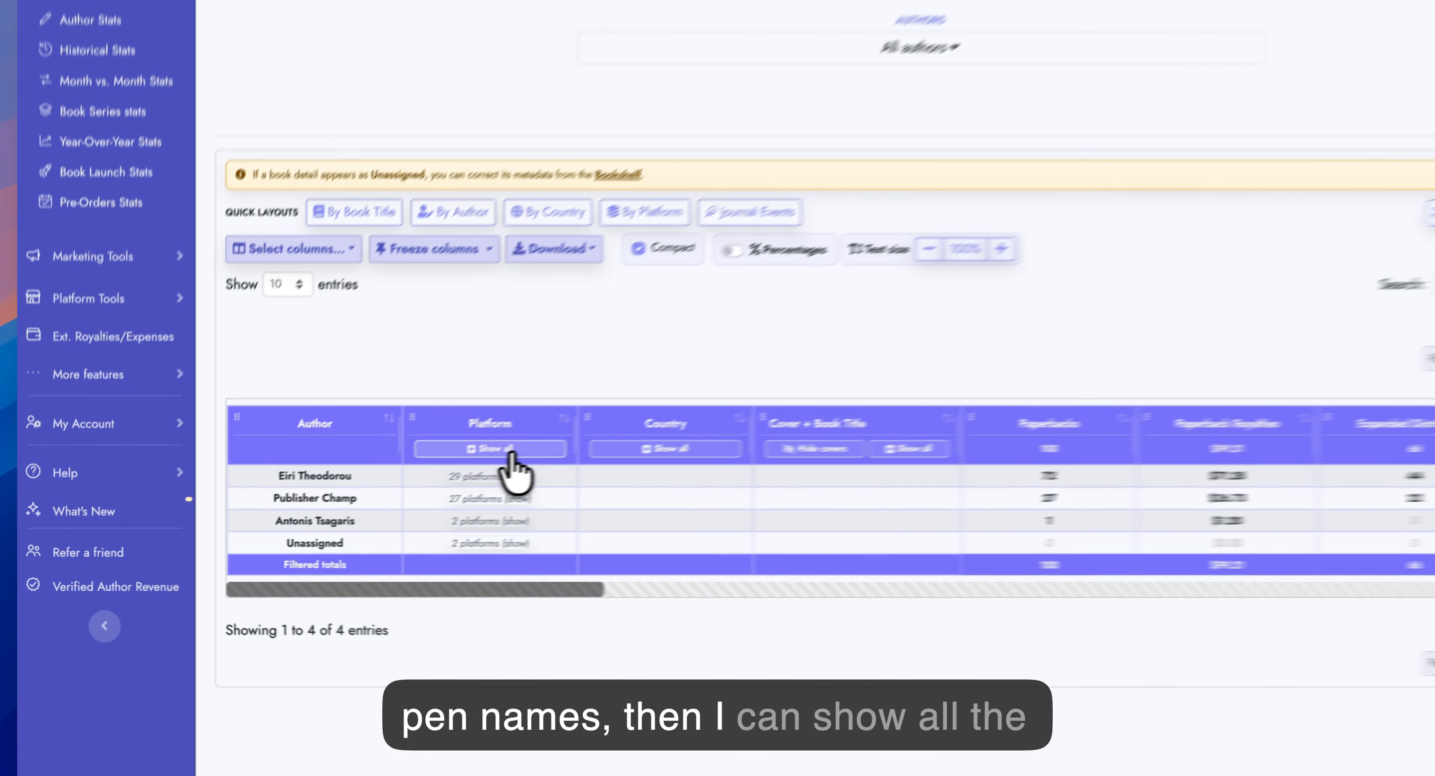
click(429, 467)
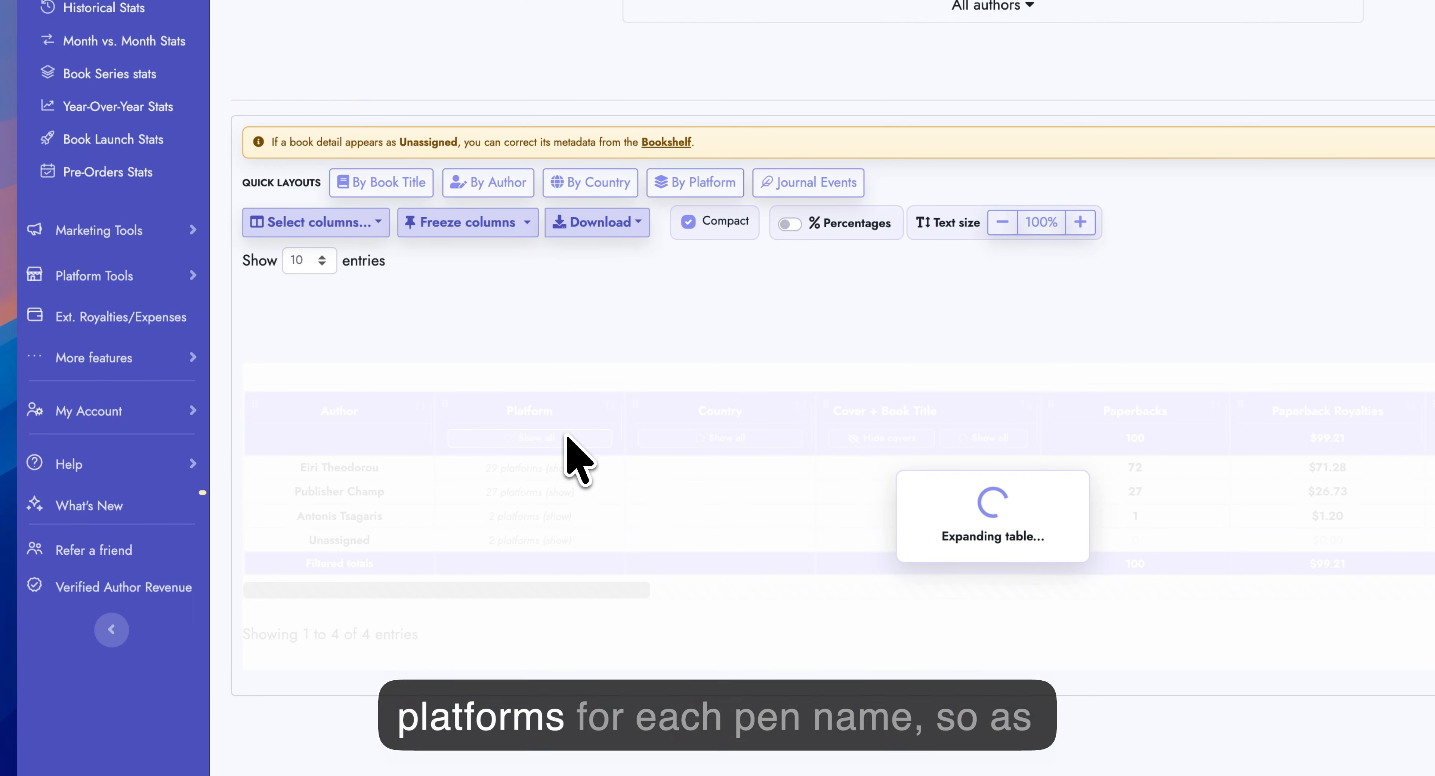
scroll(567, 435, down, 3)
scroll(566, 435, up, 3)
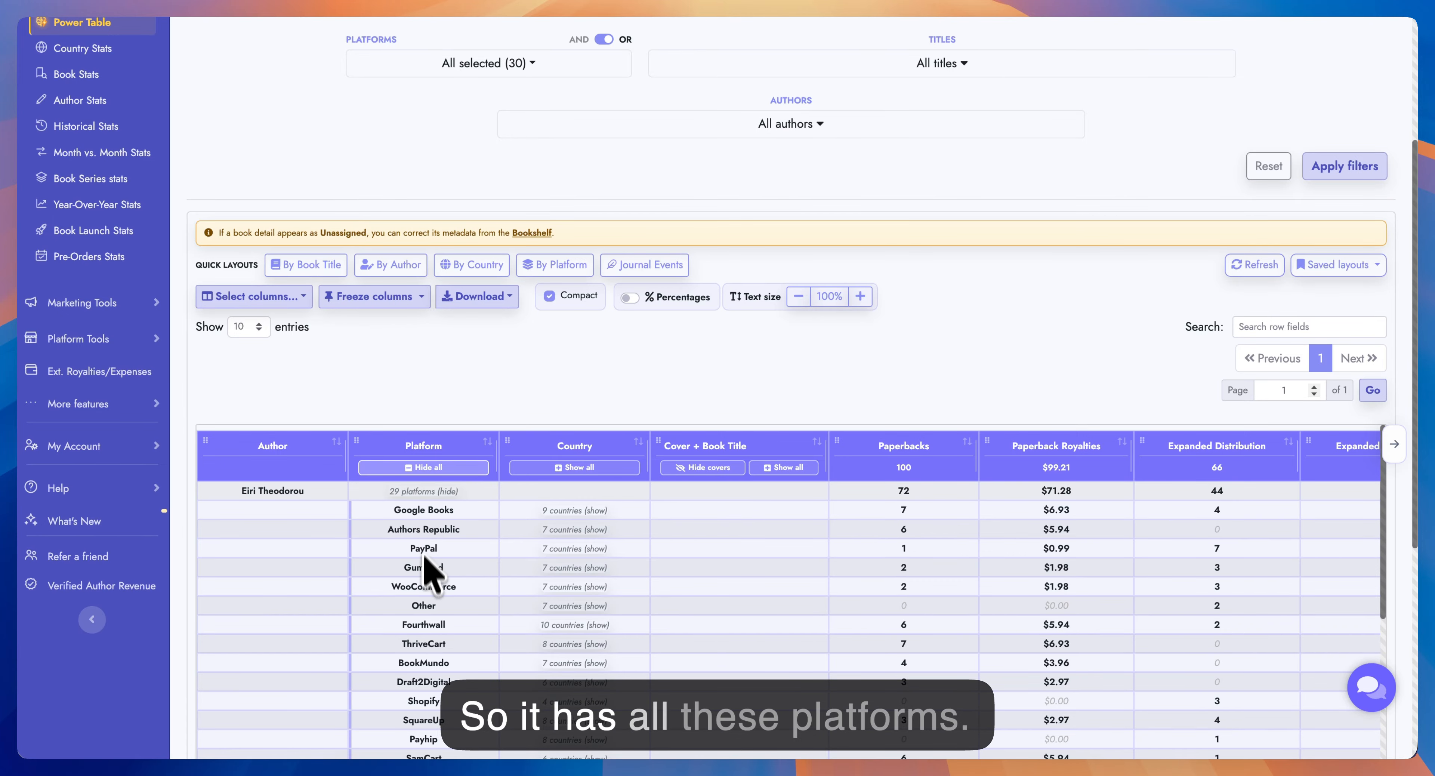
- Expand the countries of Google Books under the first author and the United Kingdom's books to view their metrics
scroll(475, 417, down, 3)
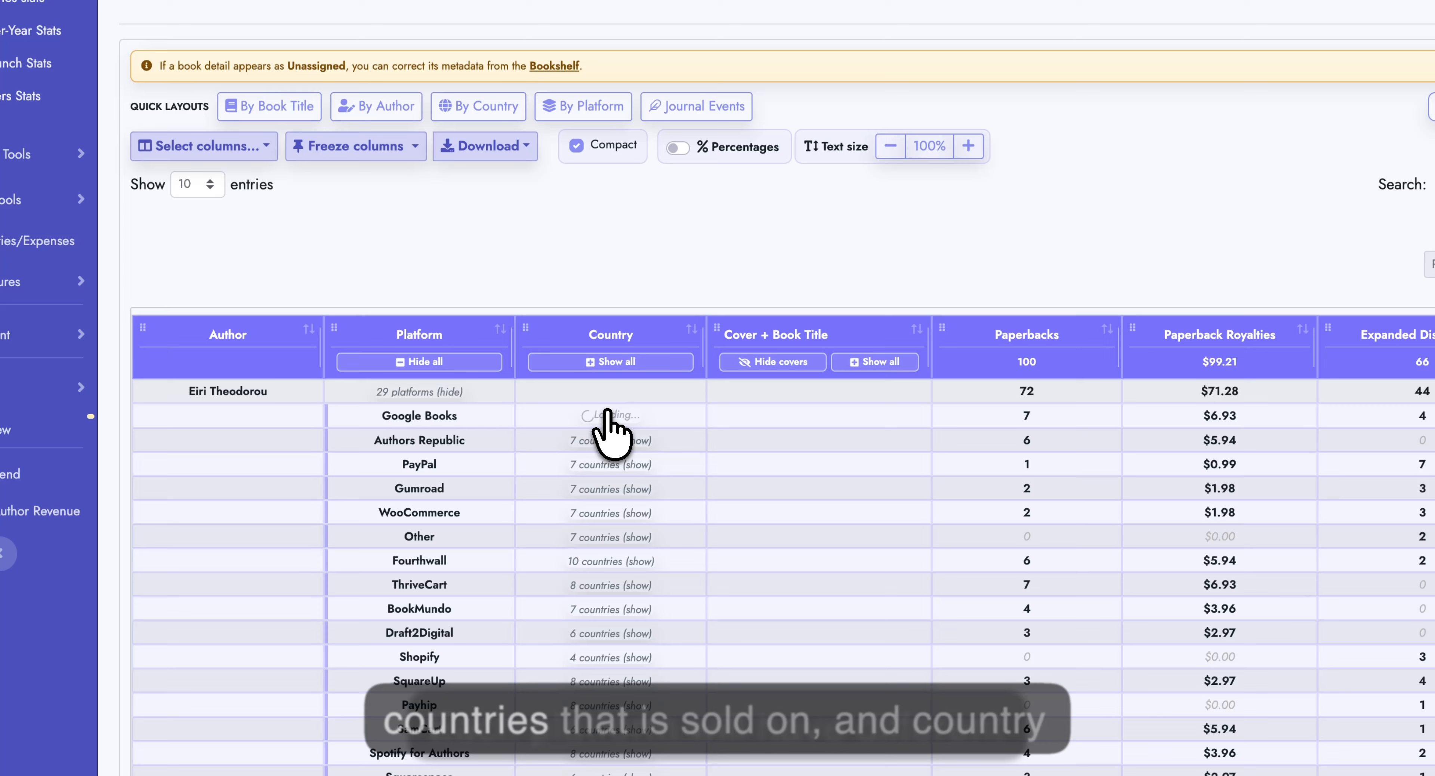
click(596, 417)
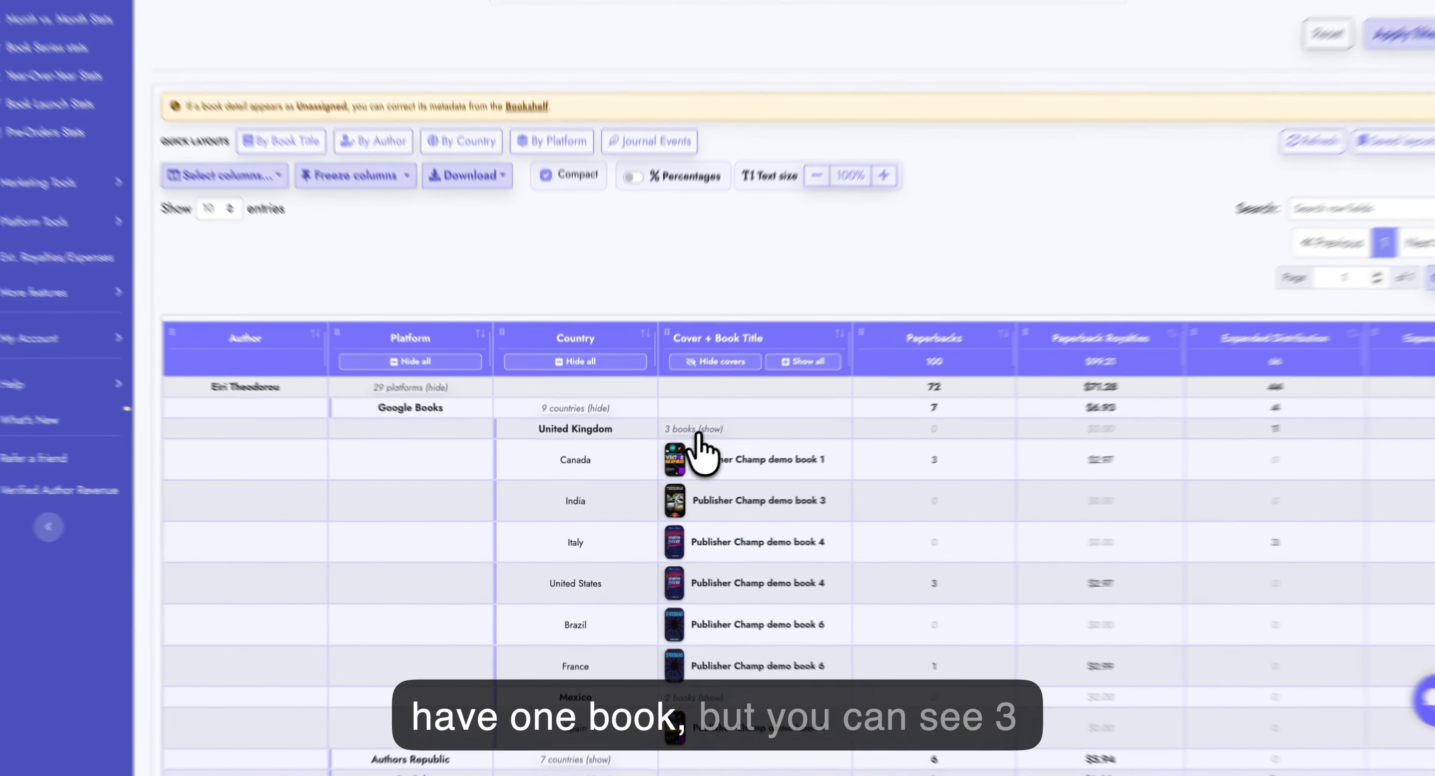
click(684, 437)
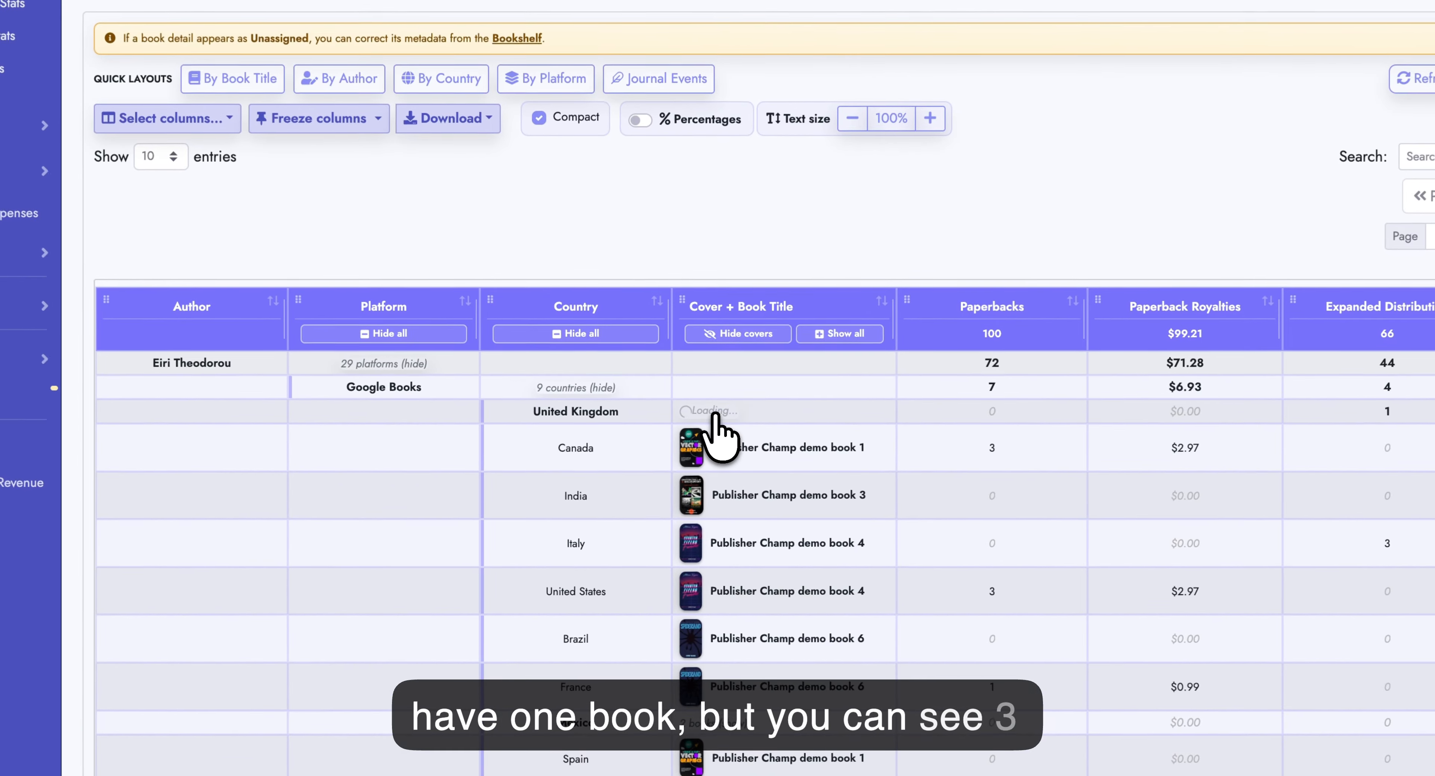
scroll(725, 472, right, 10)
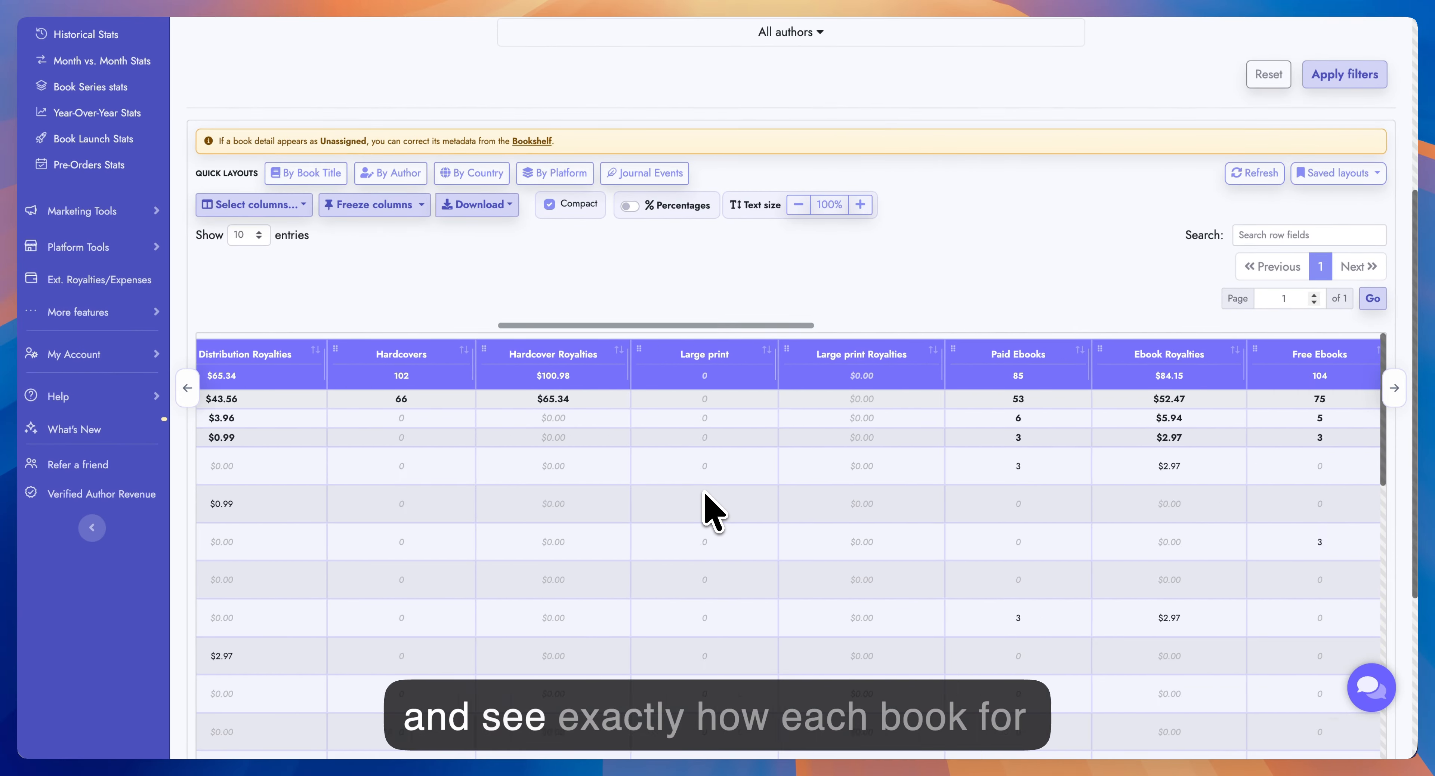
- Move the Country column ahead of the Platform column in the table
scroll(706, 495, right, 10)
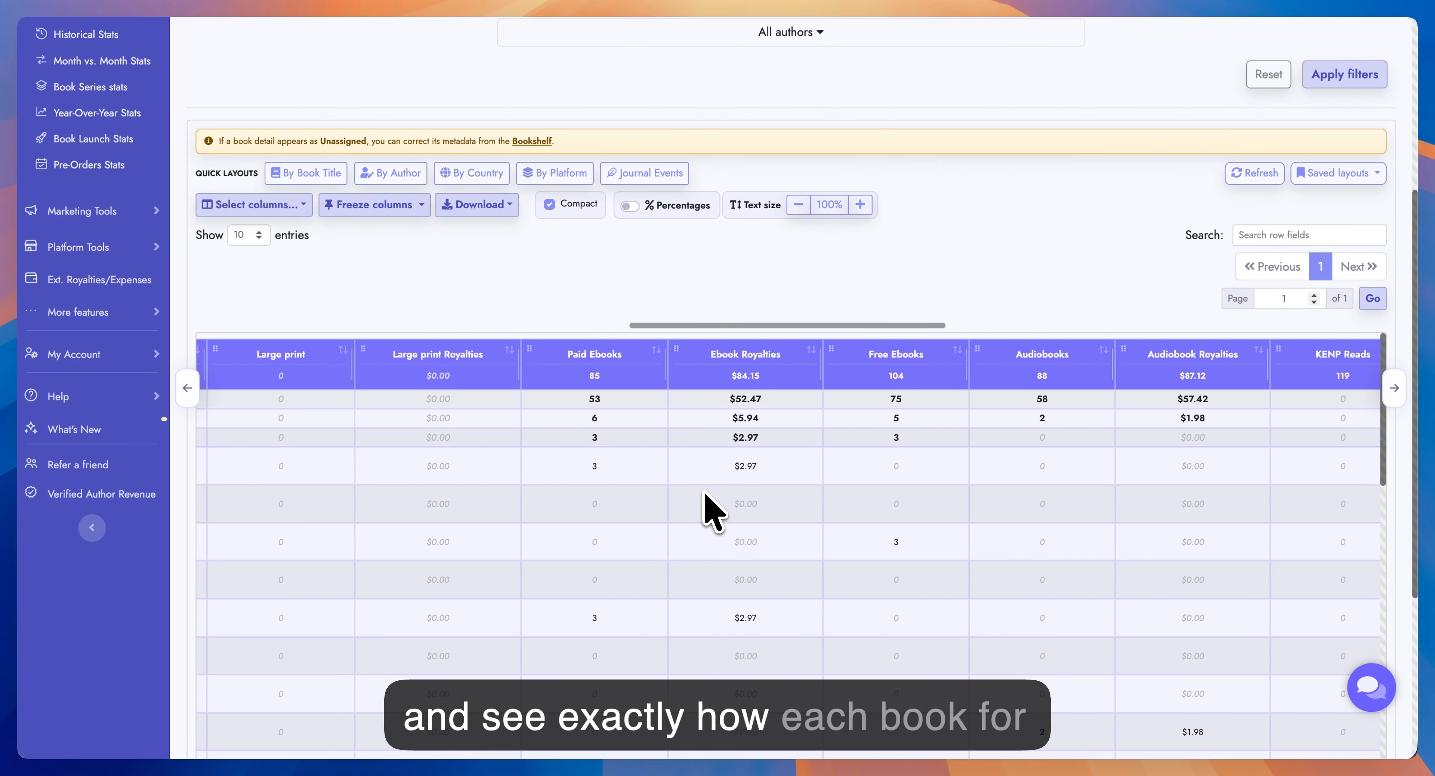
scroll(705, 495, left, 10)
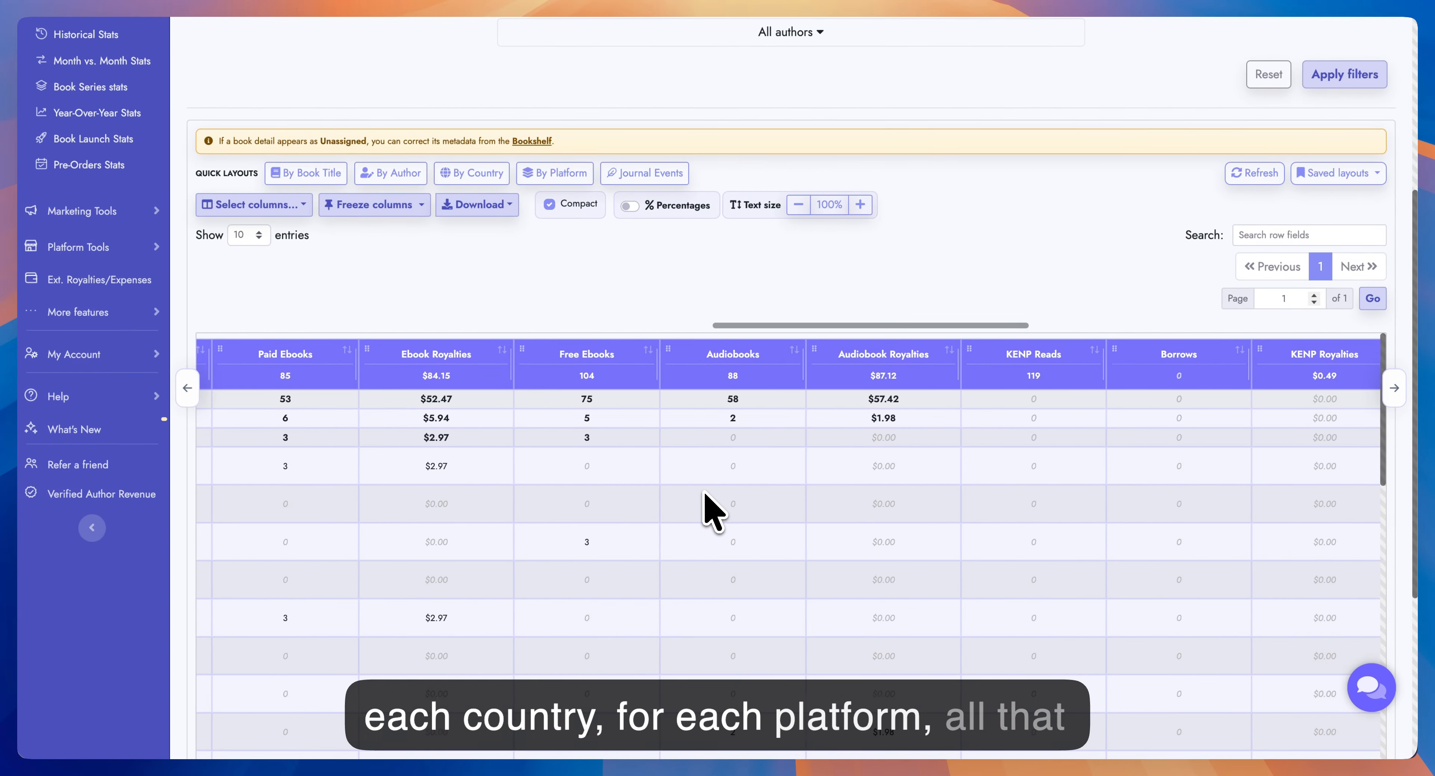
scroll(705, 495, left, 6)
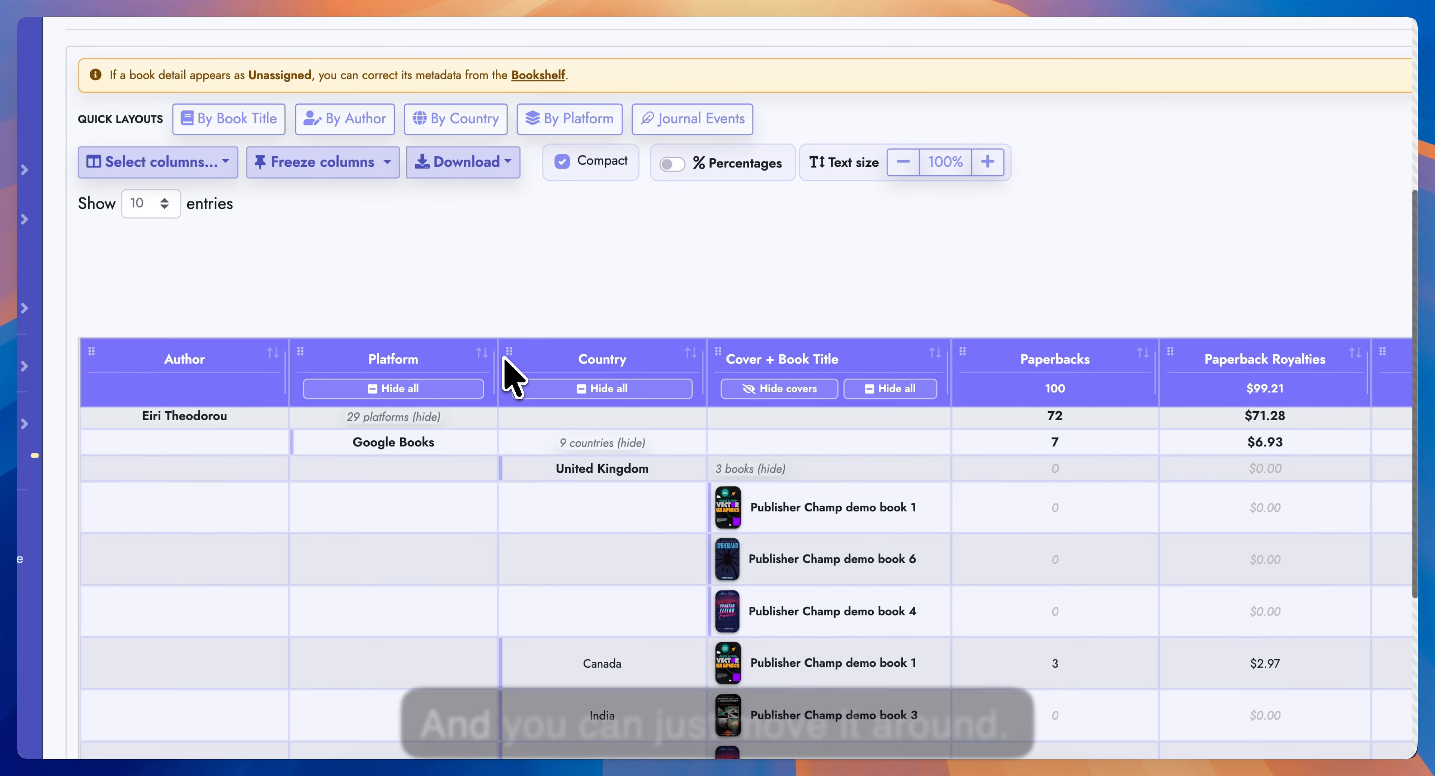
drag(507, 352, 258, 383)
drag(404, 343, 439, 352)
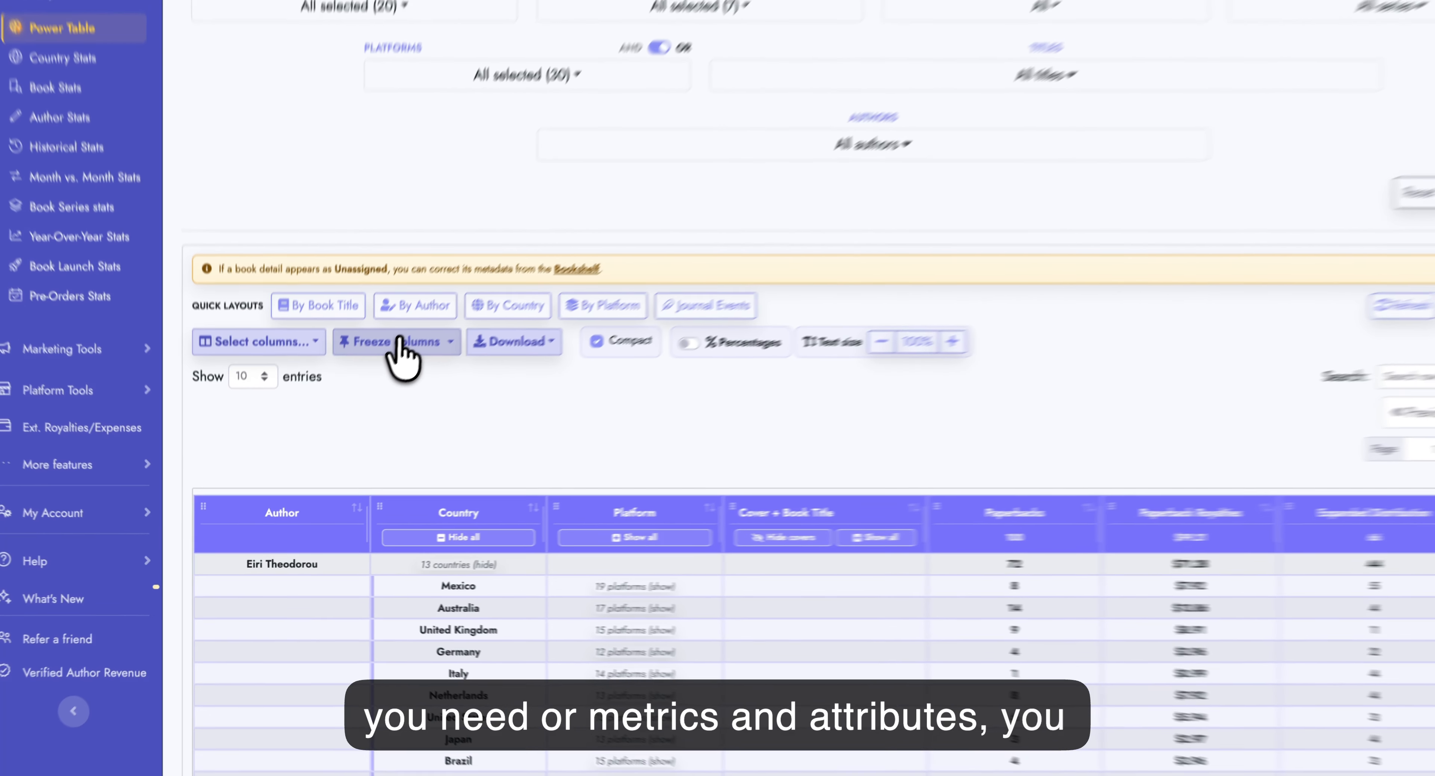
- Freeze the first 2 columns and check that Author and Country stay in view across the metric columns
click(379, 371)
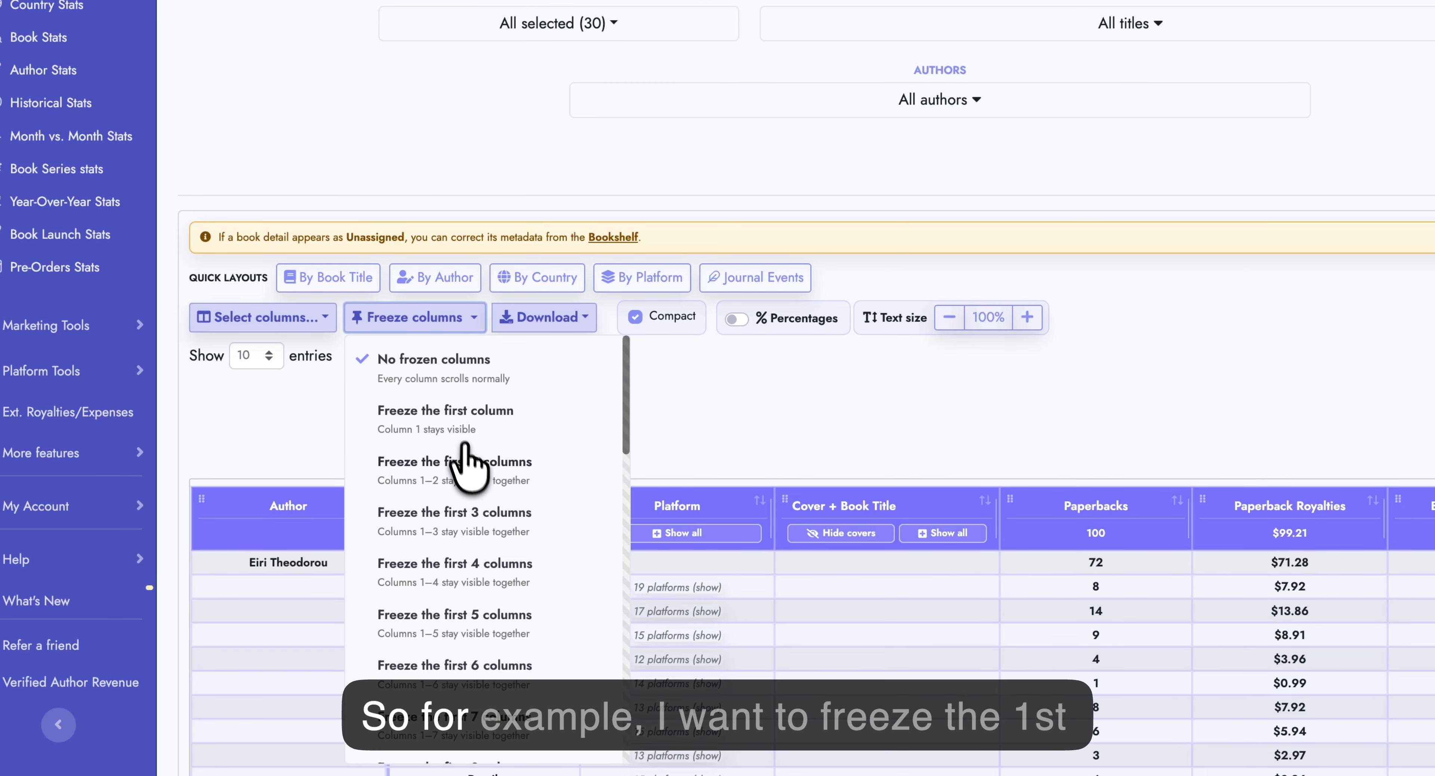
click(471, 467)
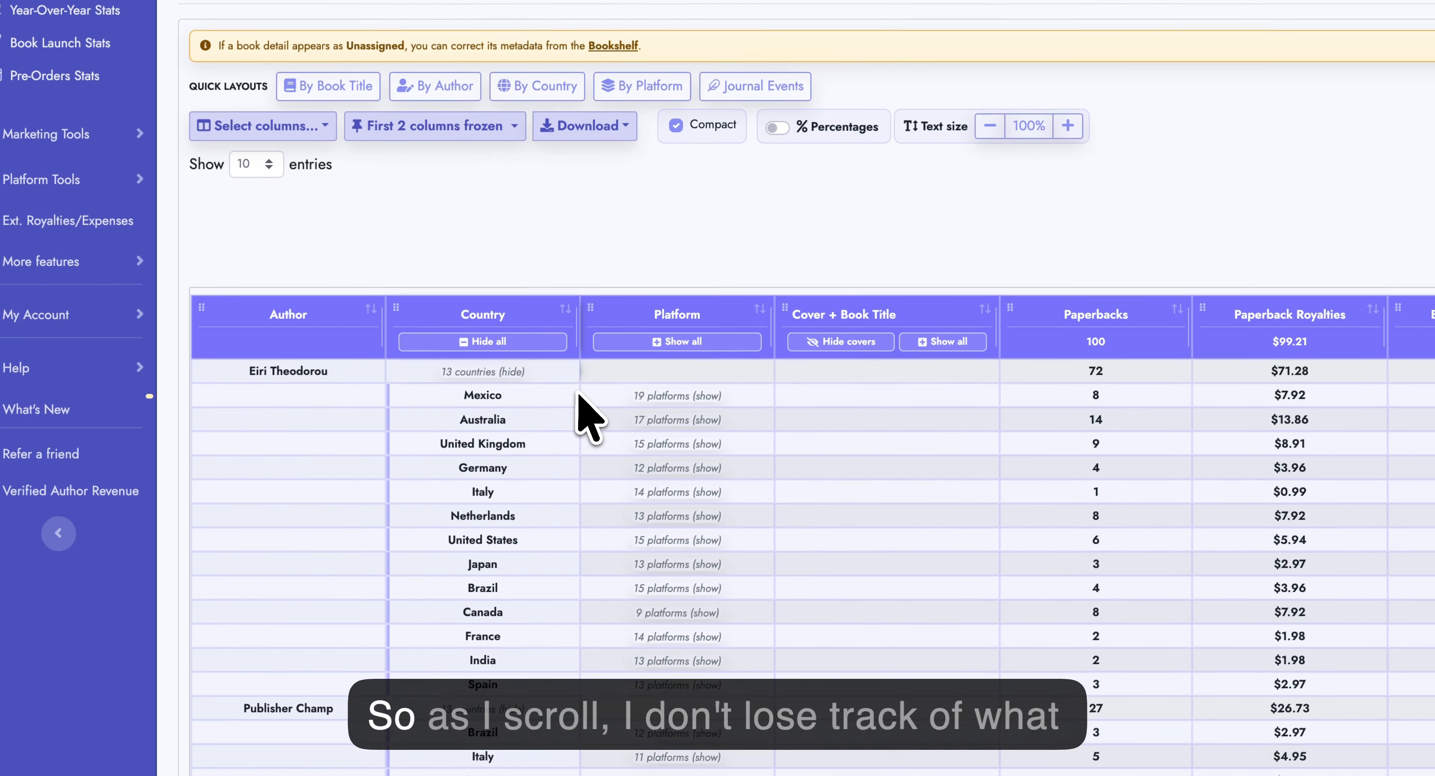
scroll(668, 730, right, 5)
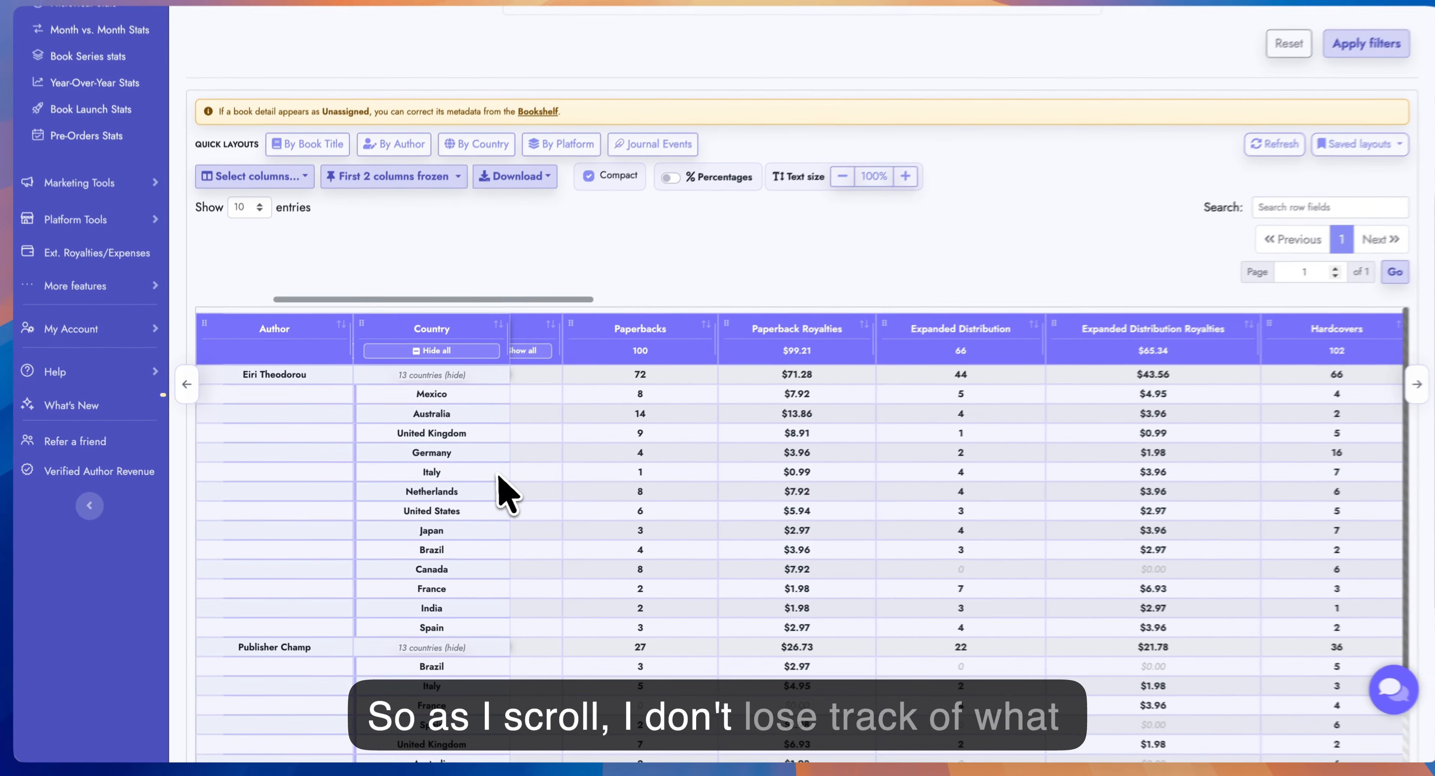
scroll(533, 452, right, 5)
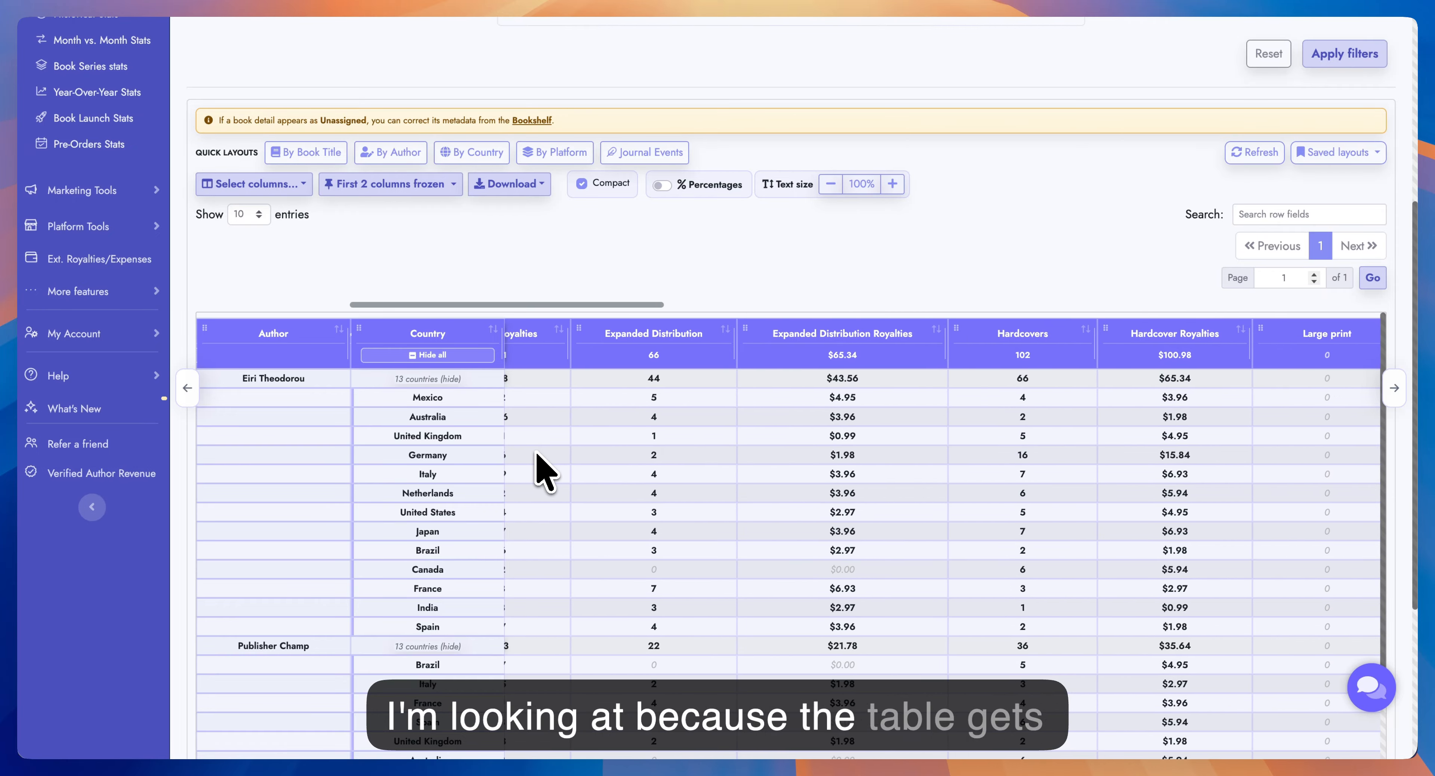
scroll(535, 465, right, 2)
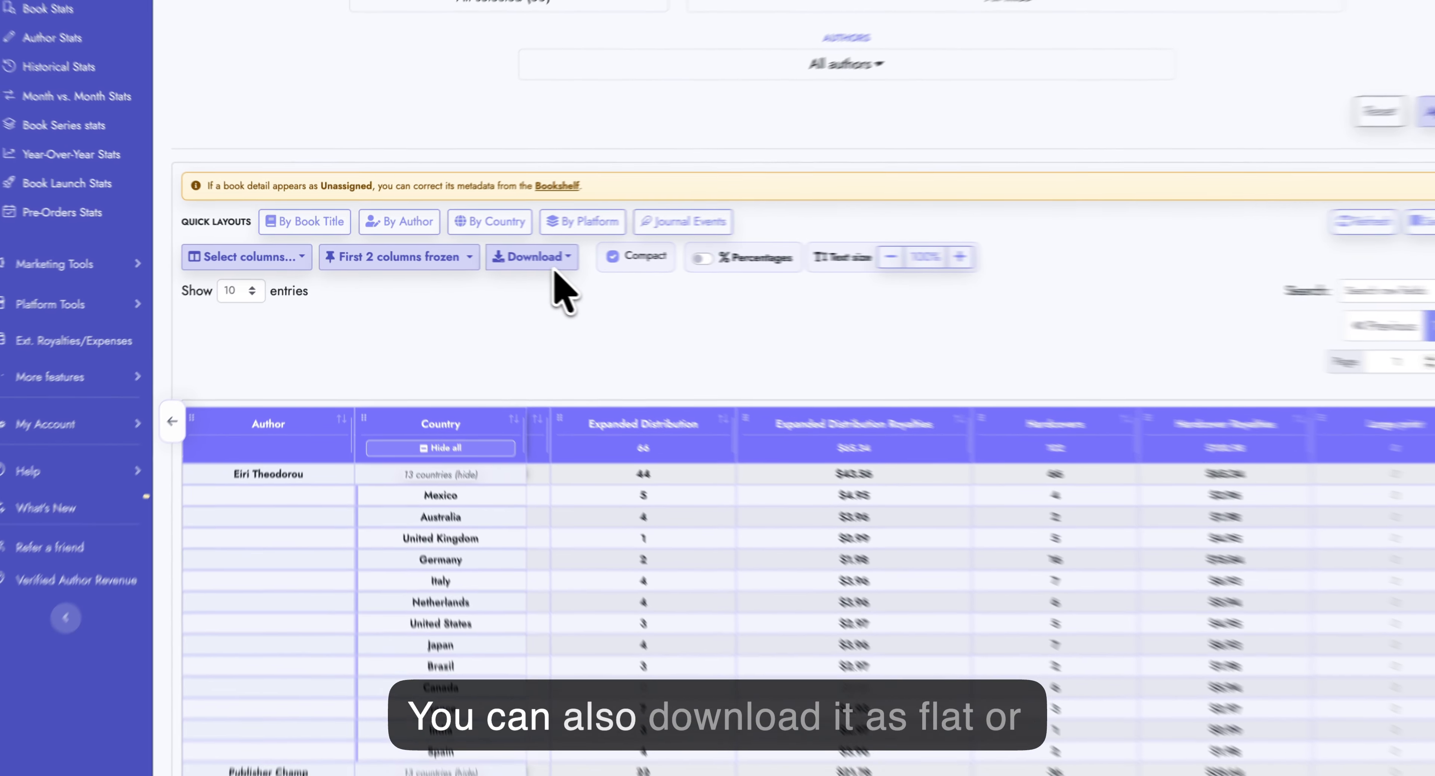
- View the available CSV download formats and close the list without exporting
click(553, 265)
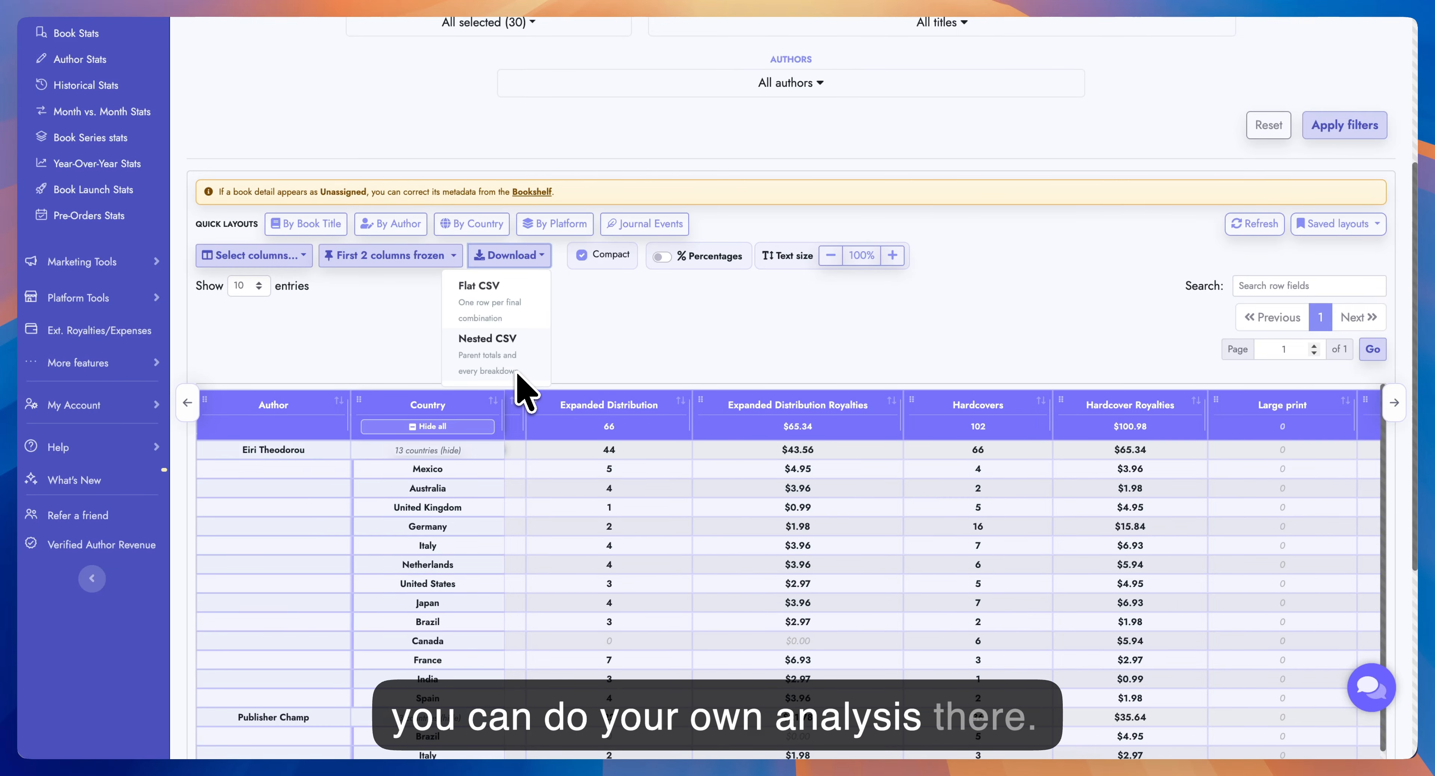
click(593, 342)
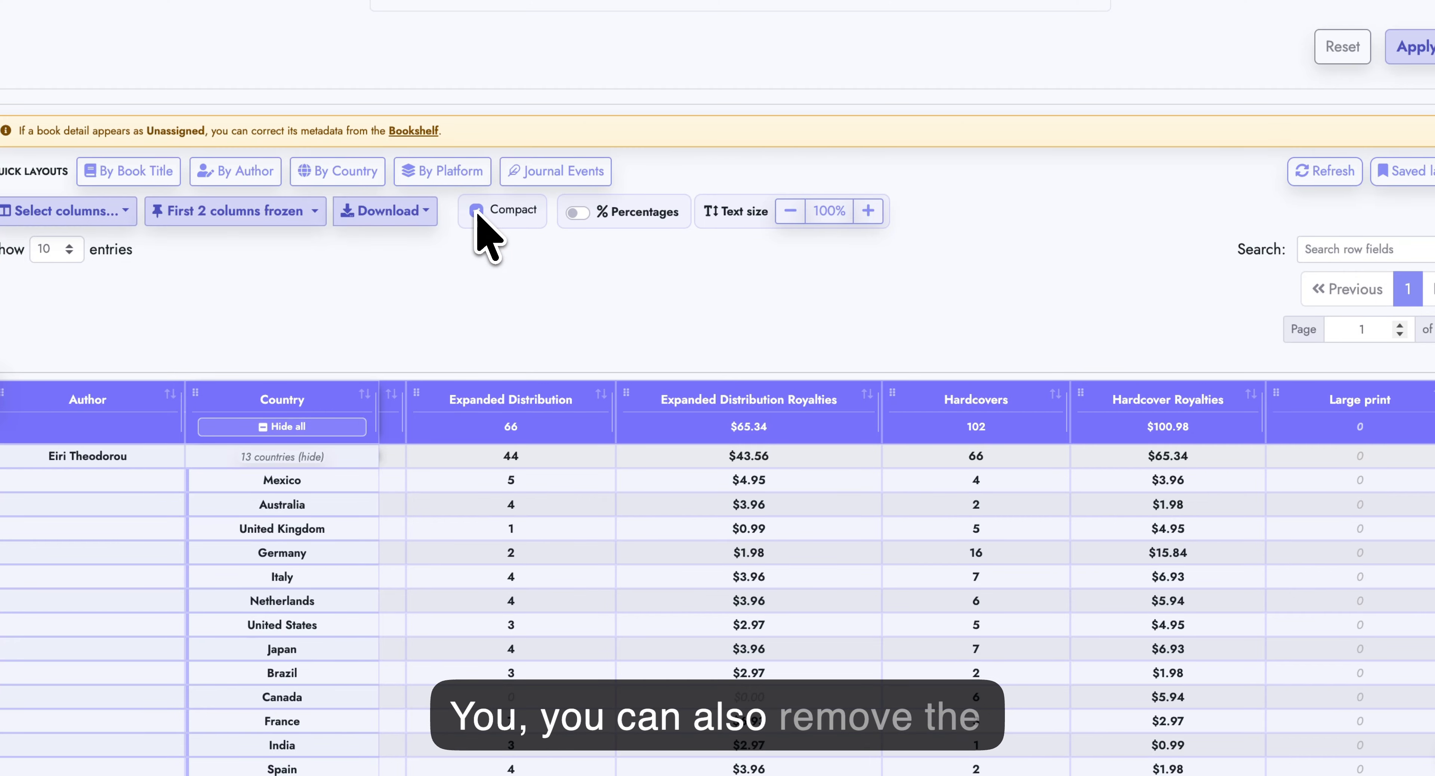
- Turn off the Compact display and enable Percentages for the table's metrics
click(477, 210)
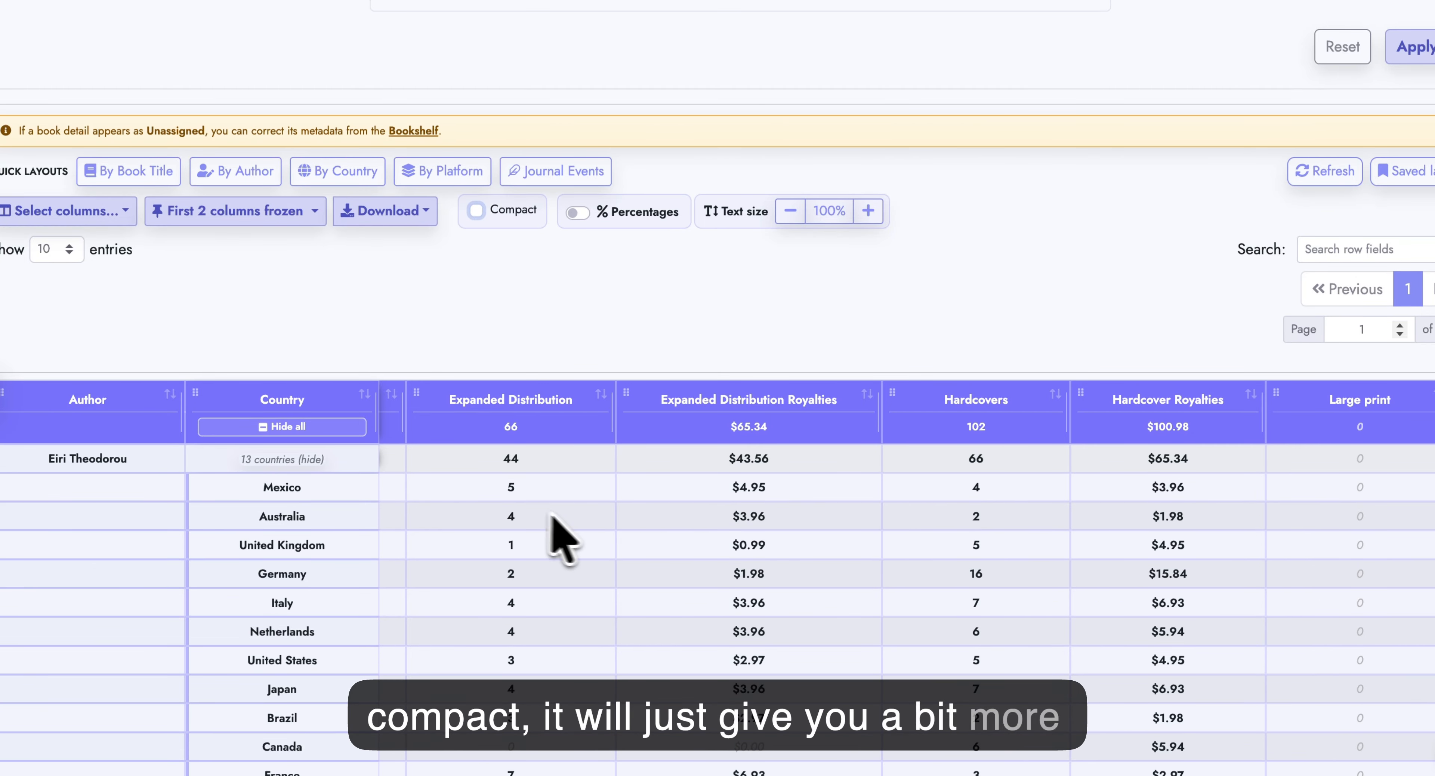
click(582, 211)
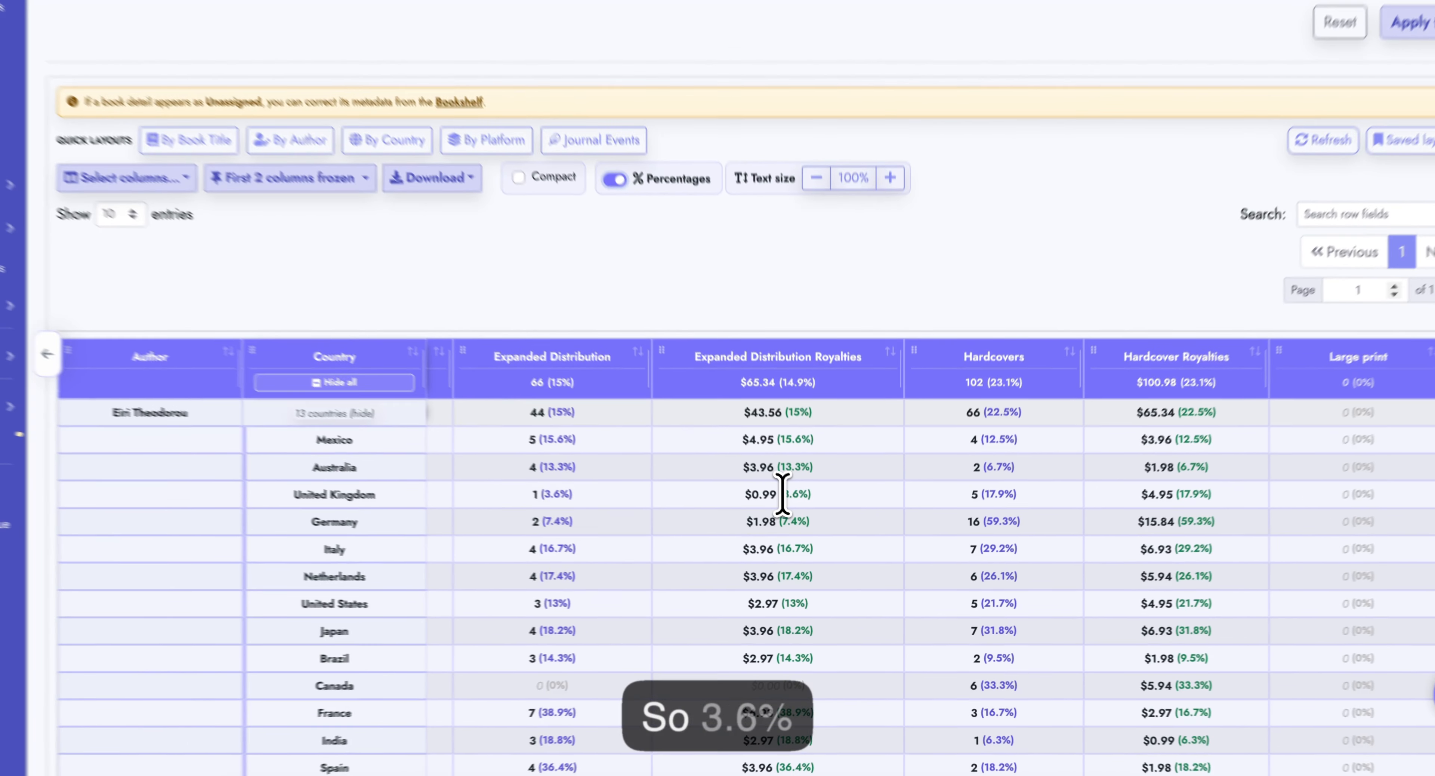
drag(803, 521, 818, 520)
- Examine the formula and underlying values behind the Total Paid Units figures for individual rows
scroll(818, 521, right, 1)
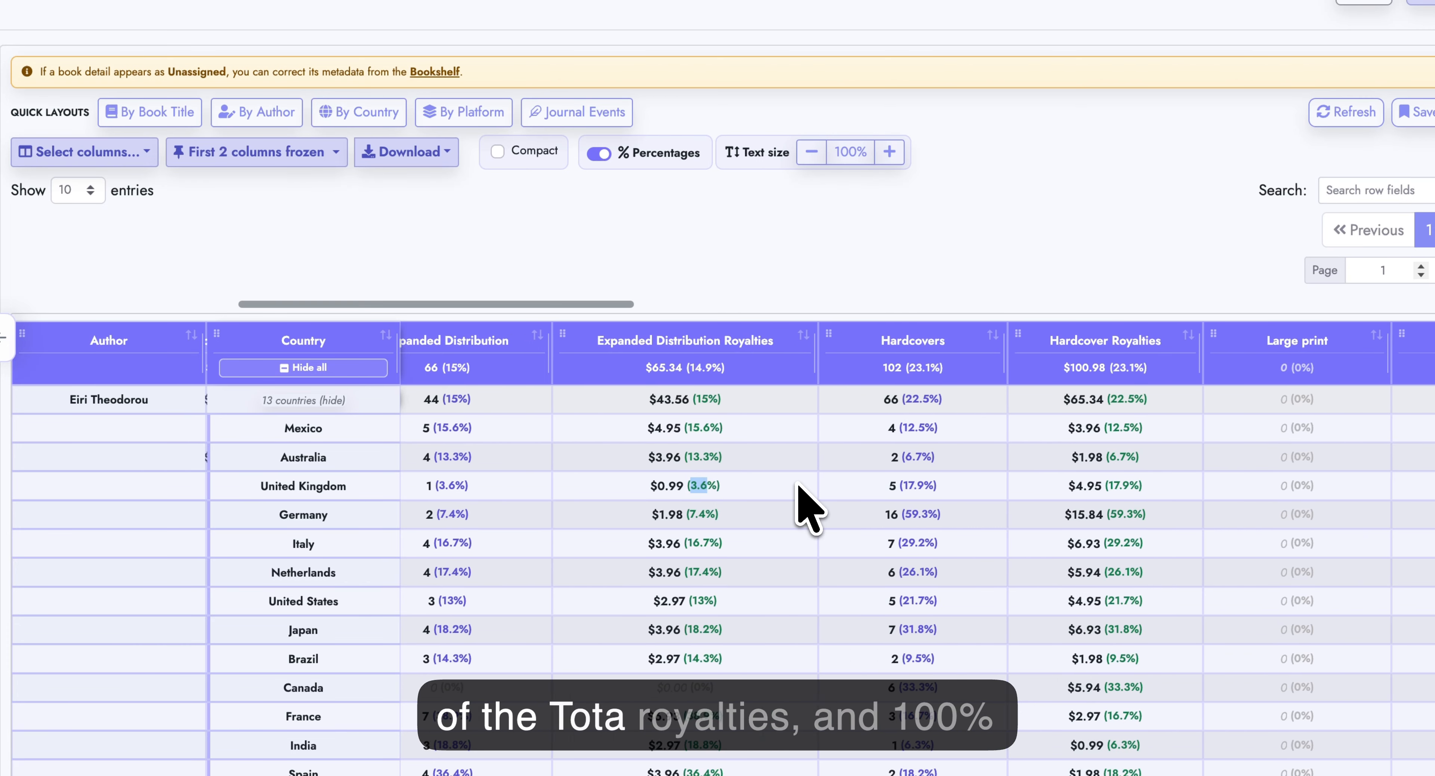
scroll(800, 490, right, 10)
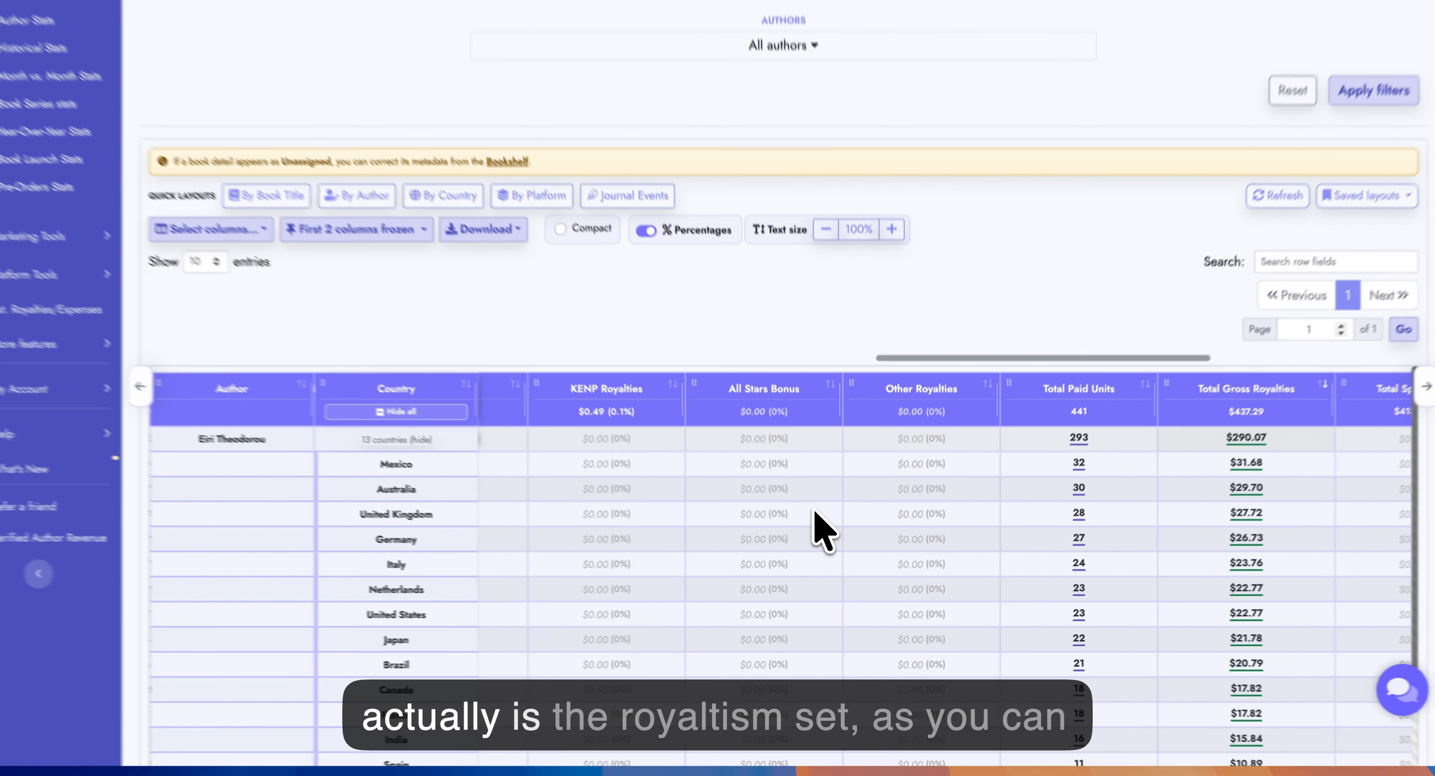
scroll(814, 514, right, 2)
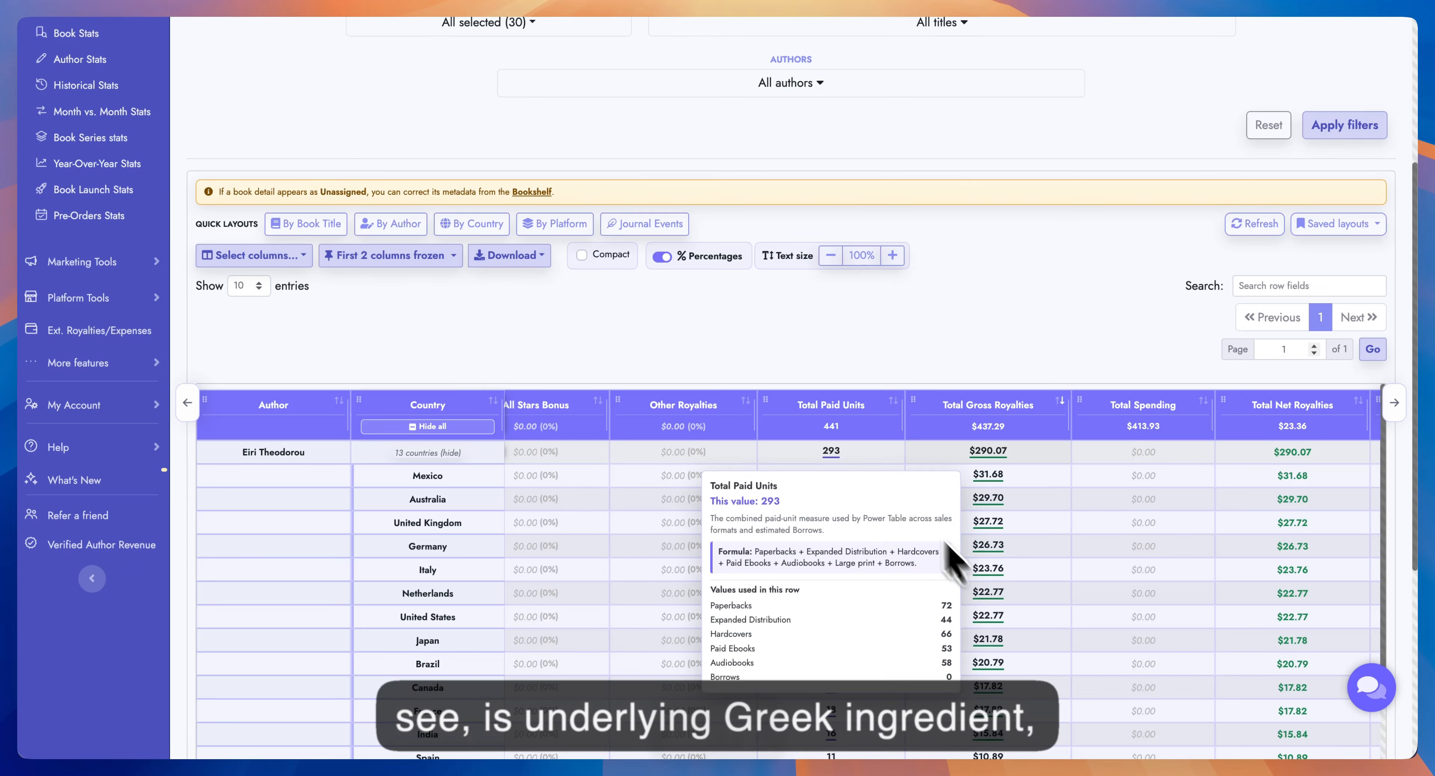
mouse_move(830, 564)
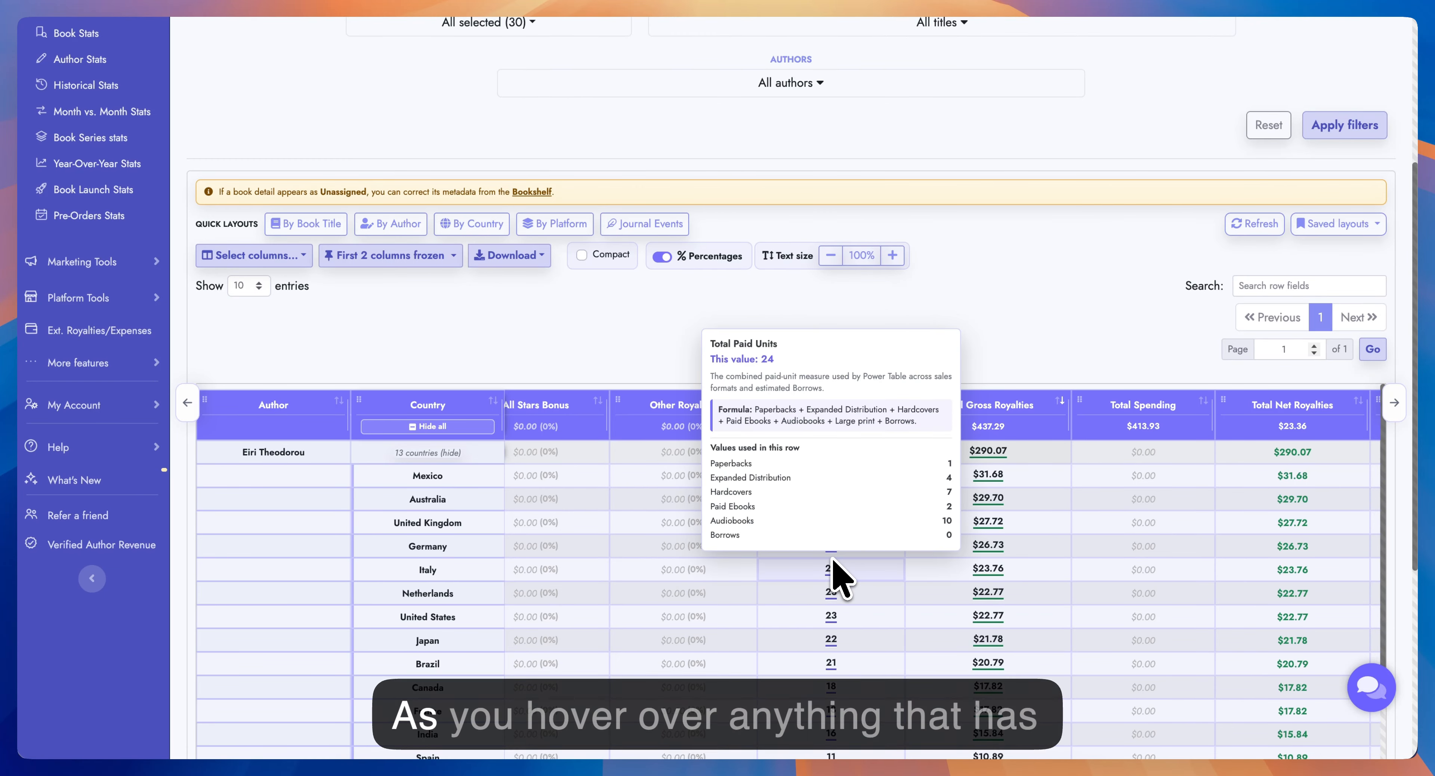
mouse_move(836, 515)
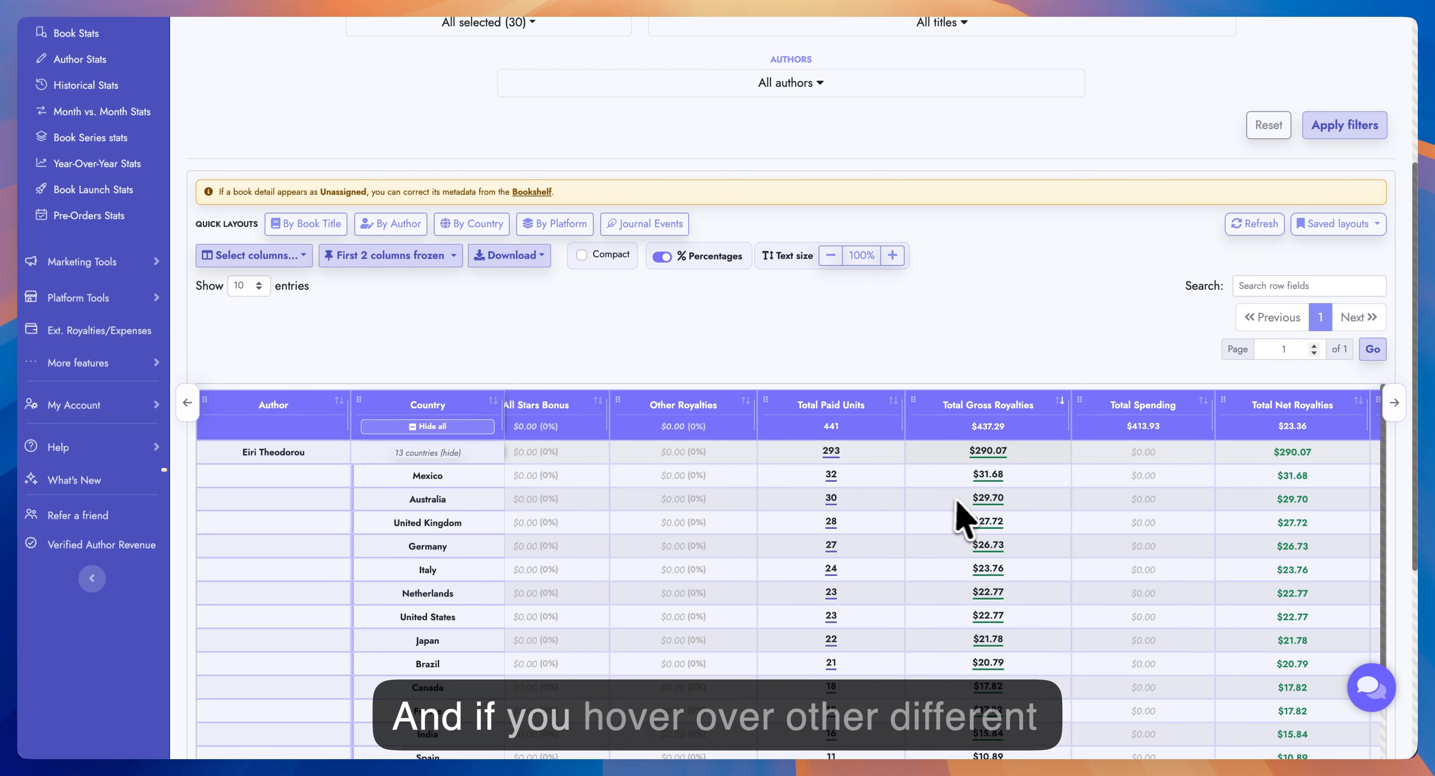
mouse_move(901, 511)
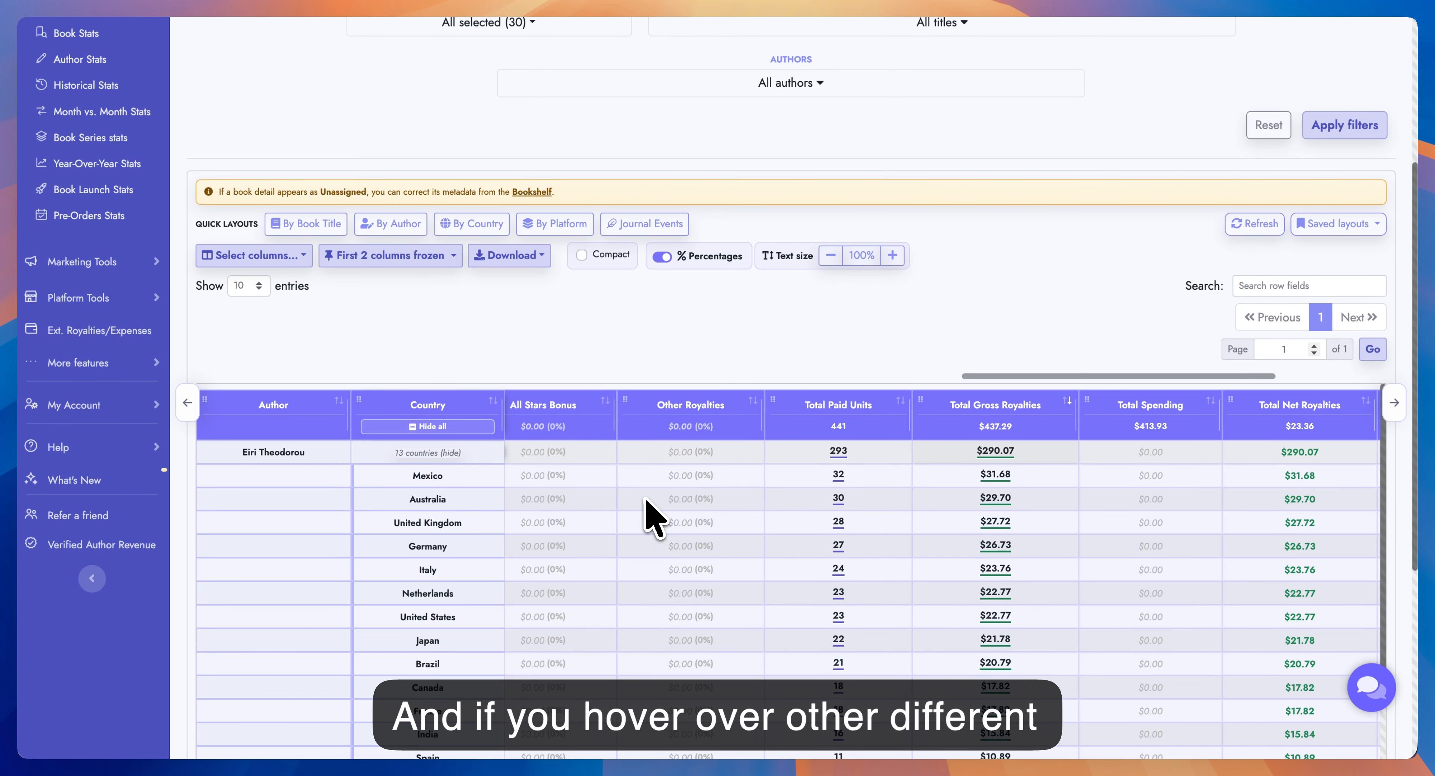
- Review the metrics of each book format by country and inspect the Total Net Royalties breakdown for the United Kingdom
scroll(651, 514, left, 10)
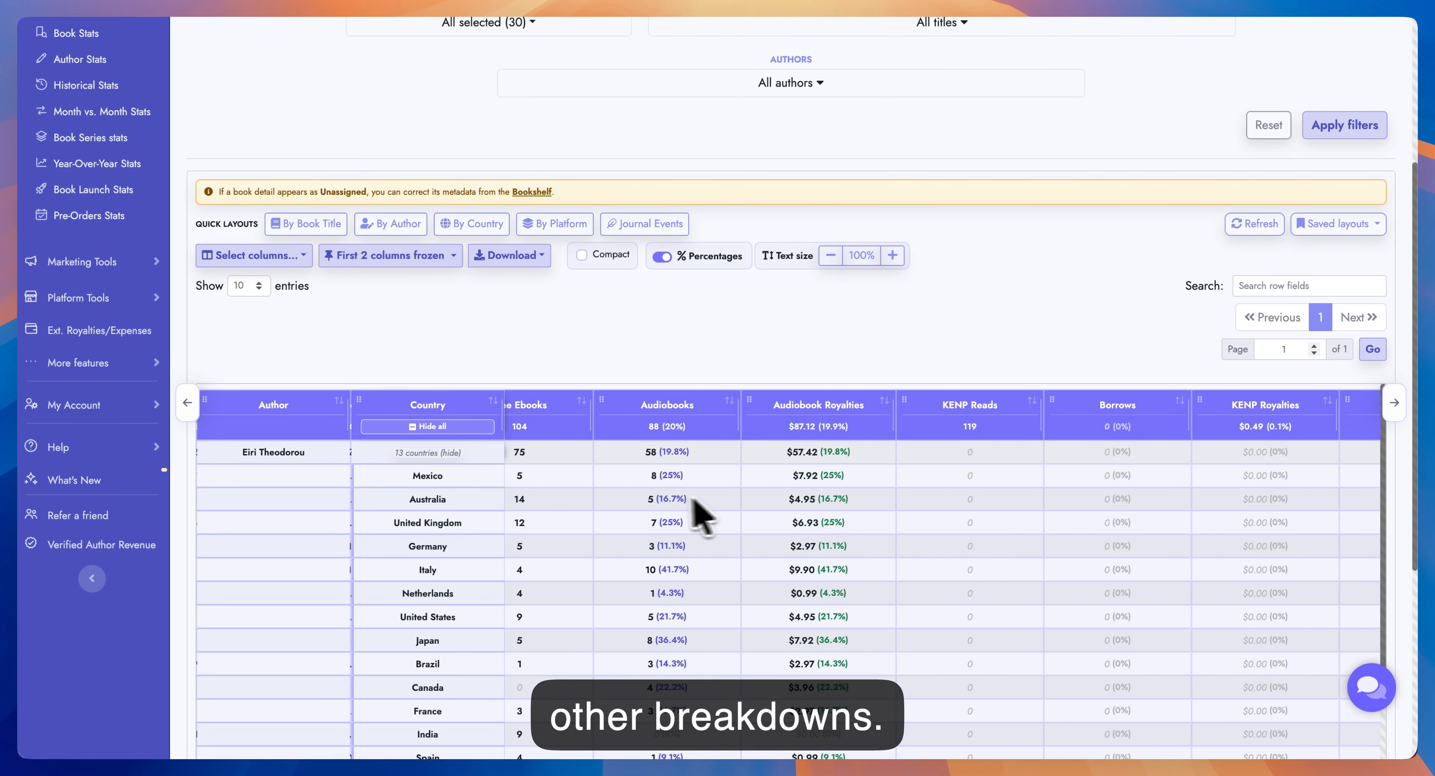
scroll(666, 513, left, 6)
scroll(671, 499, left, 6)
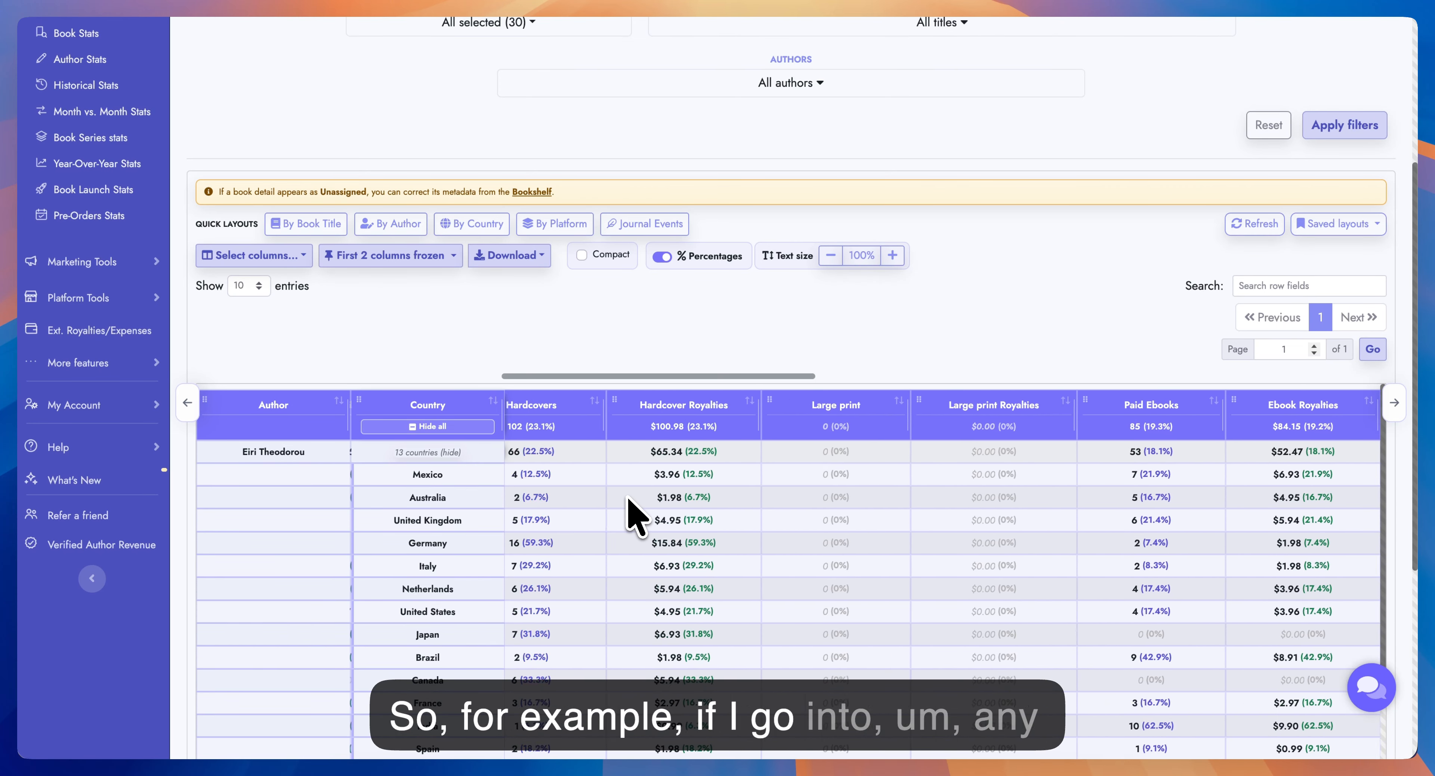
scroll(590, 497, left, 6)
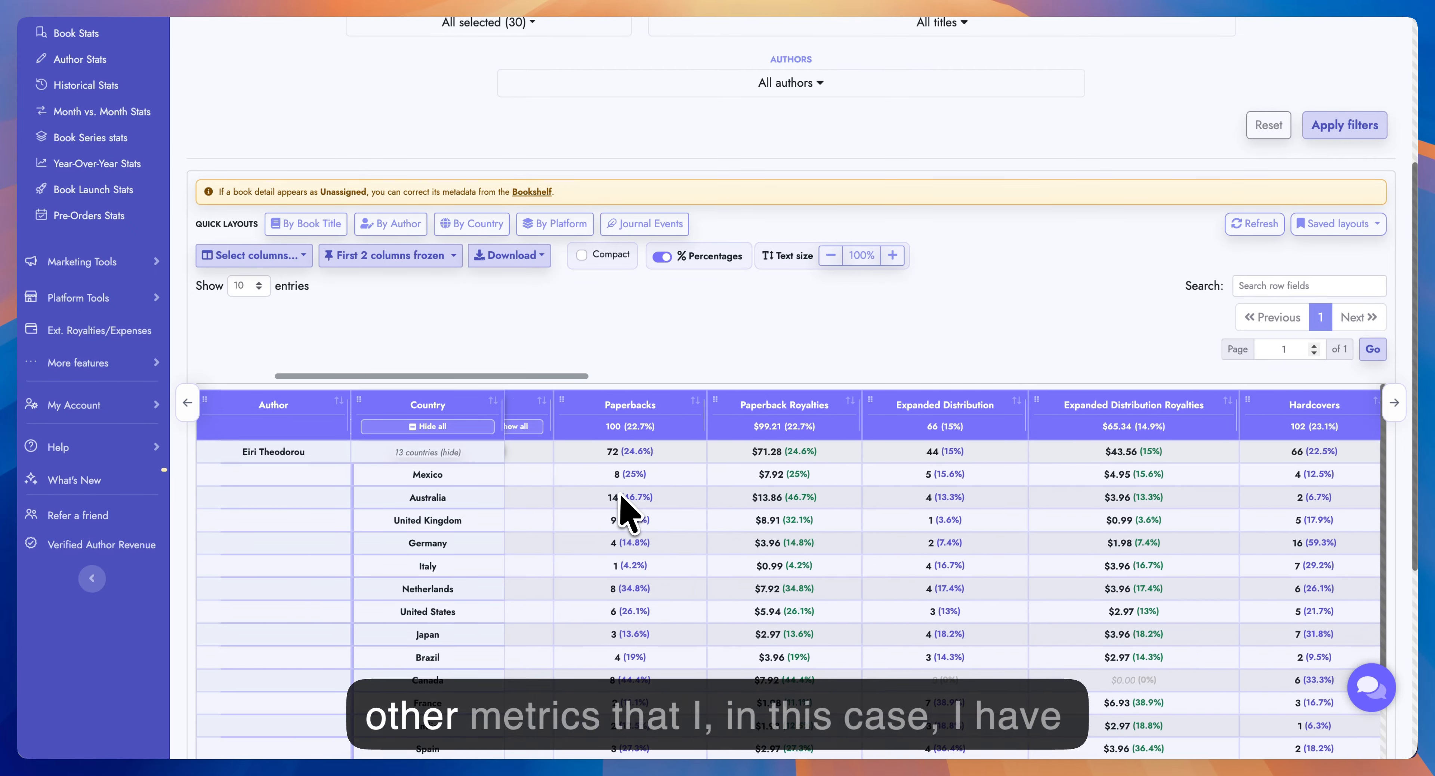
scroll(672, 538, left, 2)
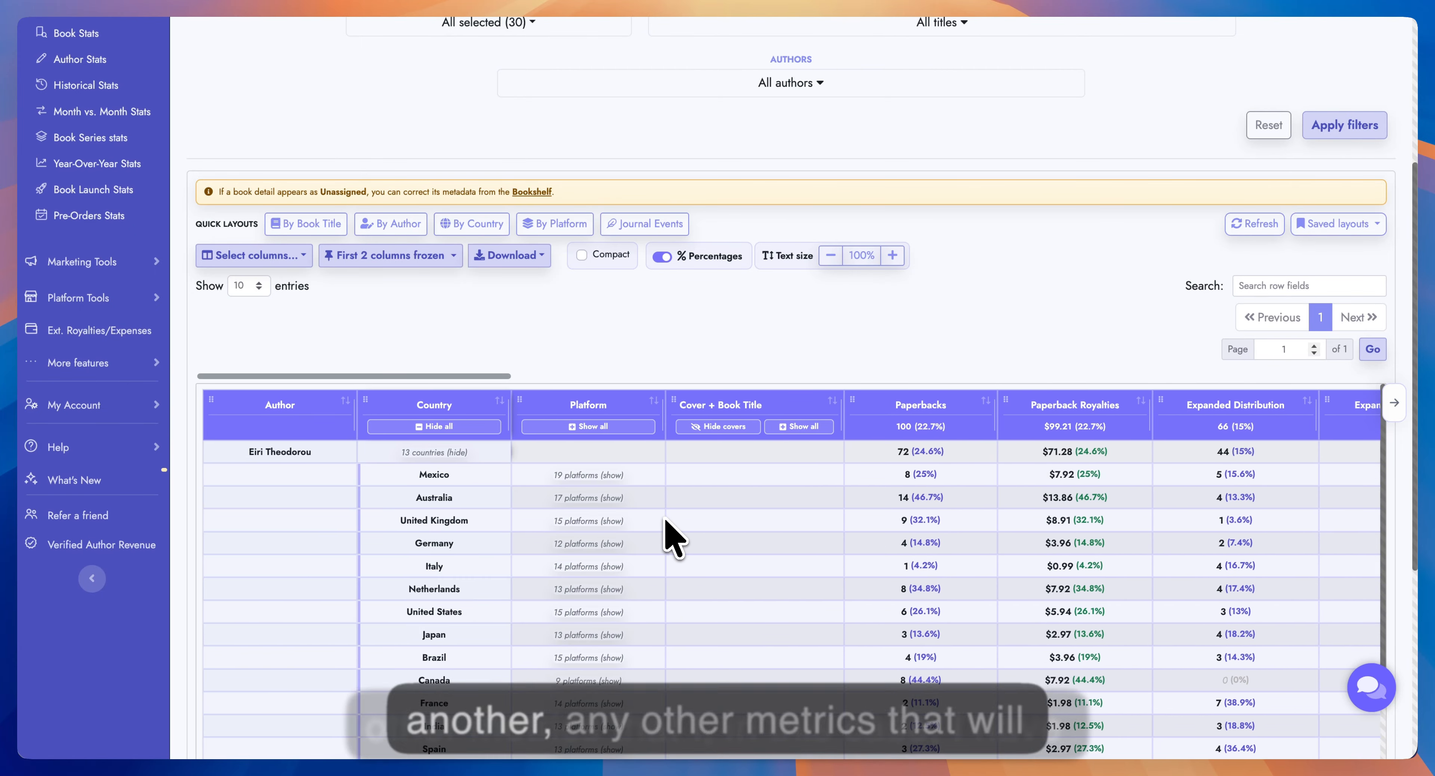
scroll(852, 561, right, 8)
scroll(846, 542, right, 10)
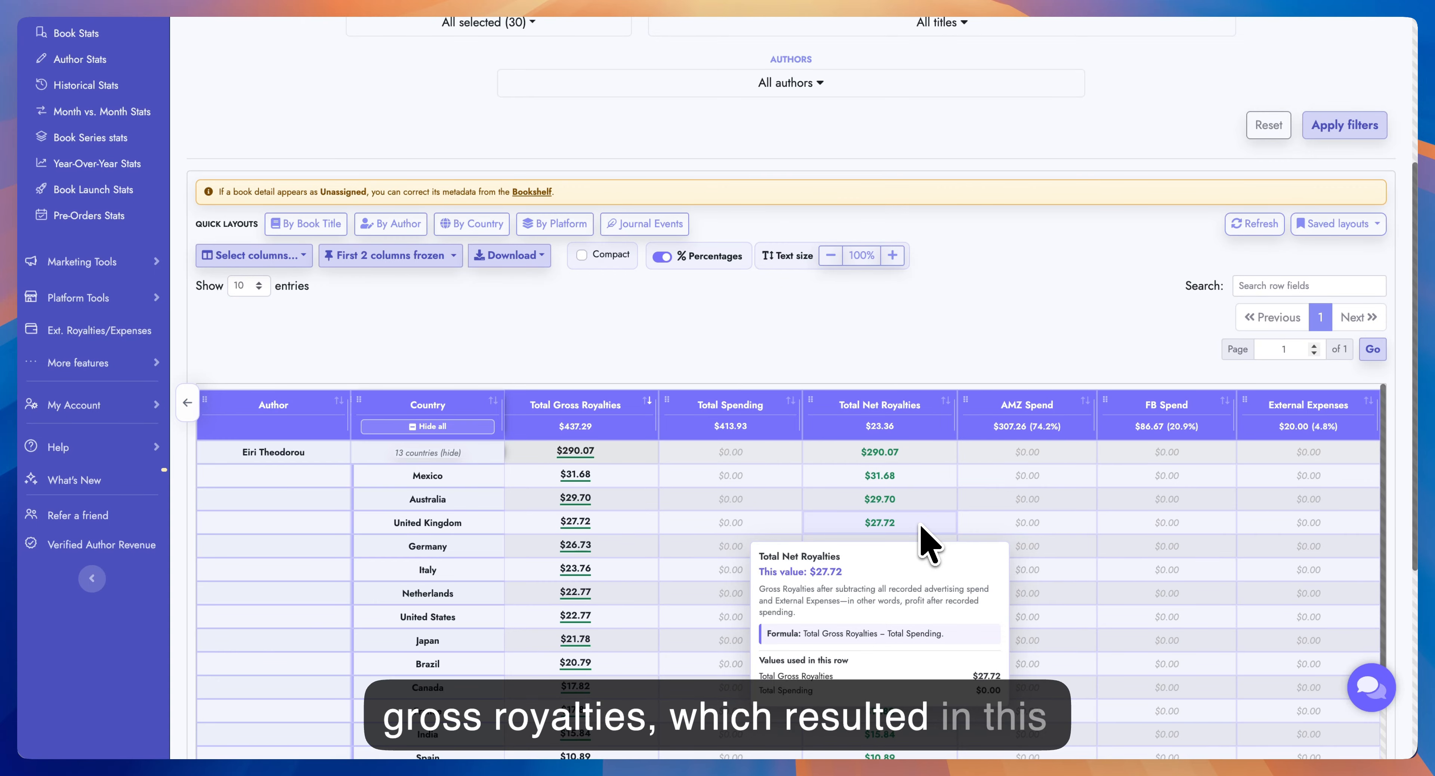
scroll(927, 543, down, 10)
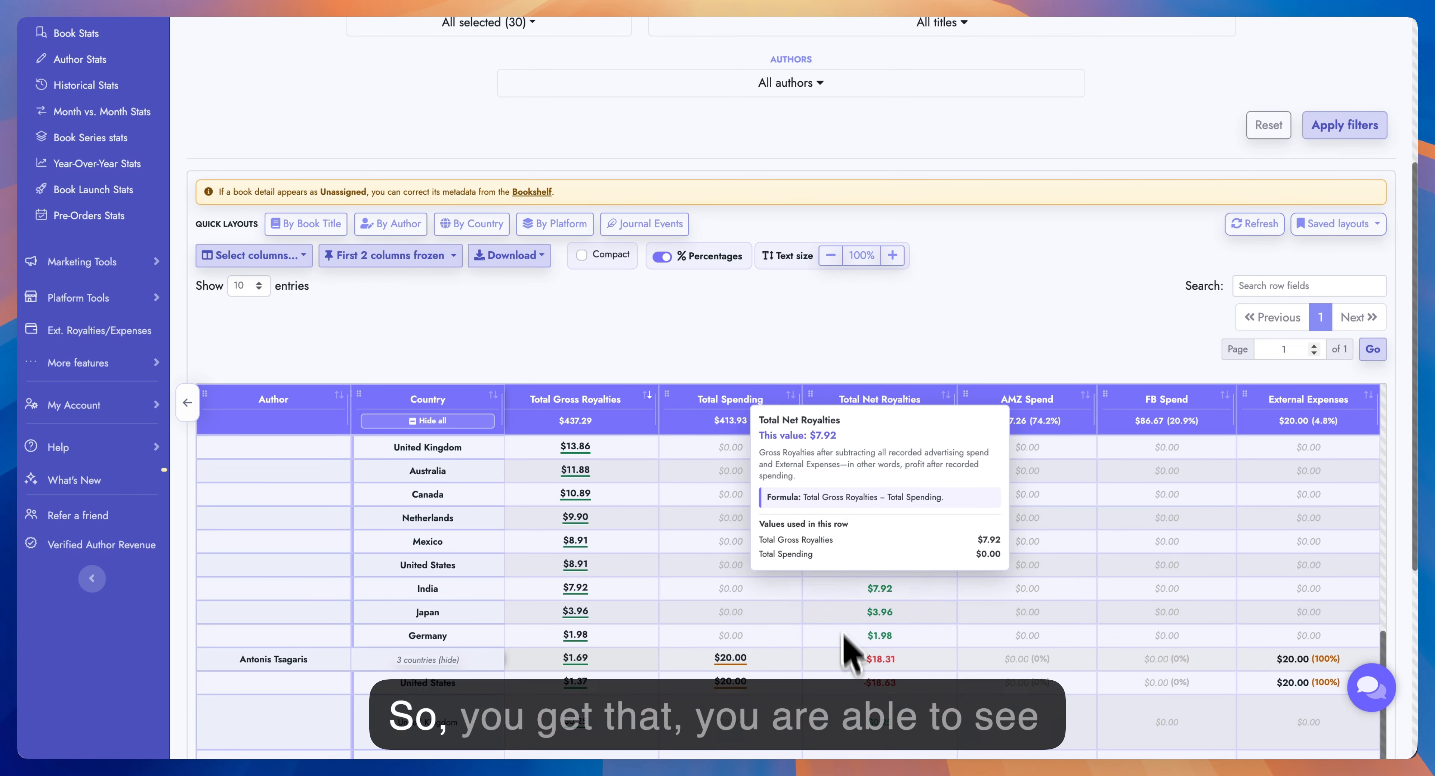
- Increase the table's text size to 110% and restore it to 100%
scroll(833, 440, up, 5)
scroll(843, 331, up, 2)
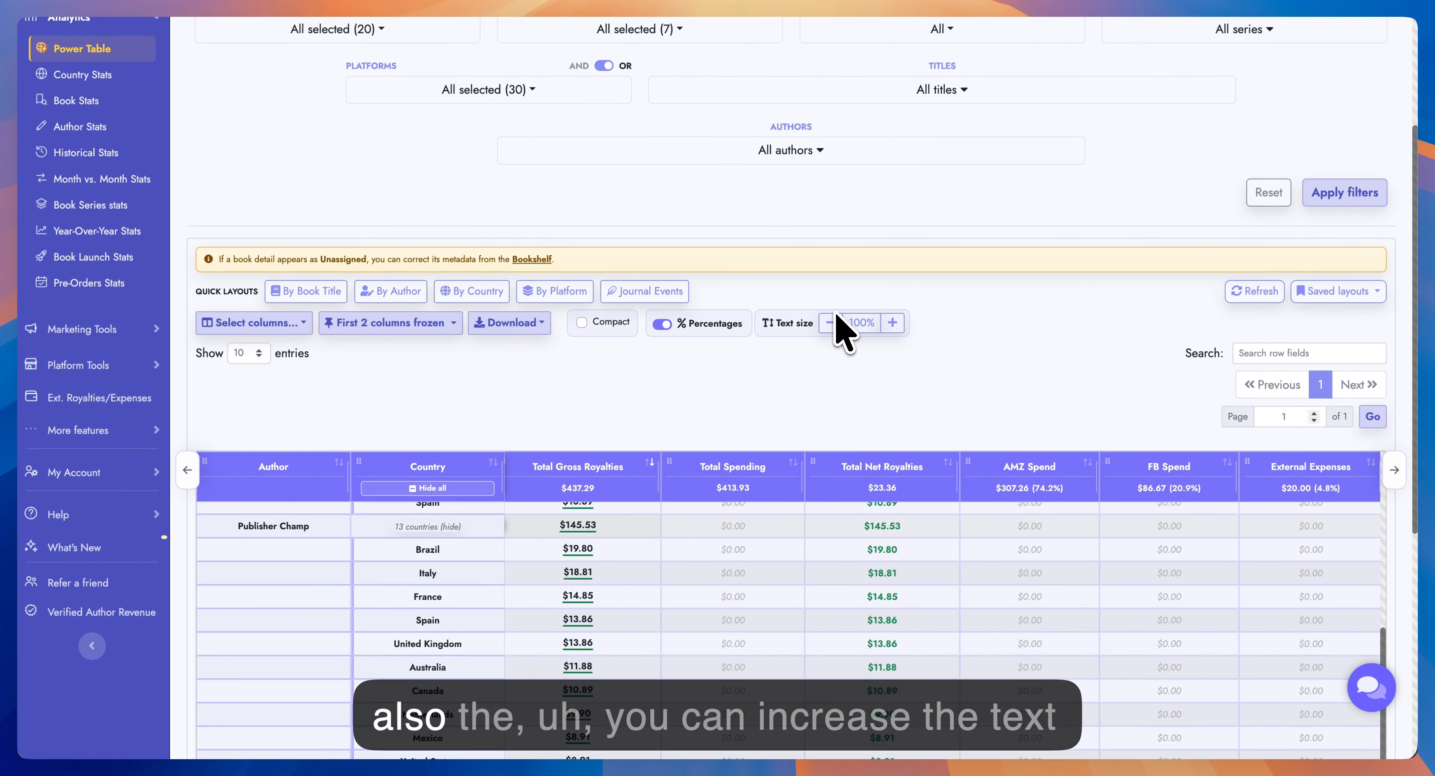
scroll(842, 332, up, 2)
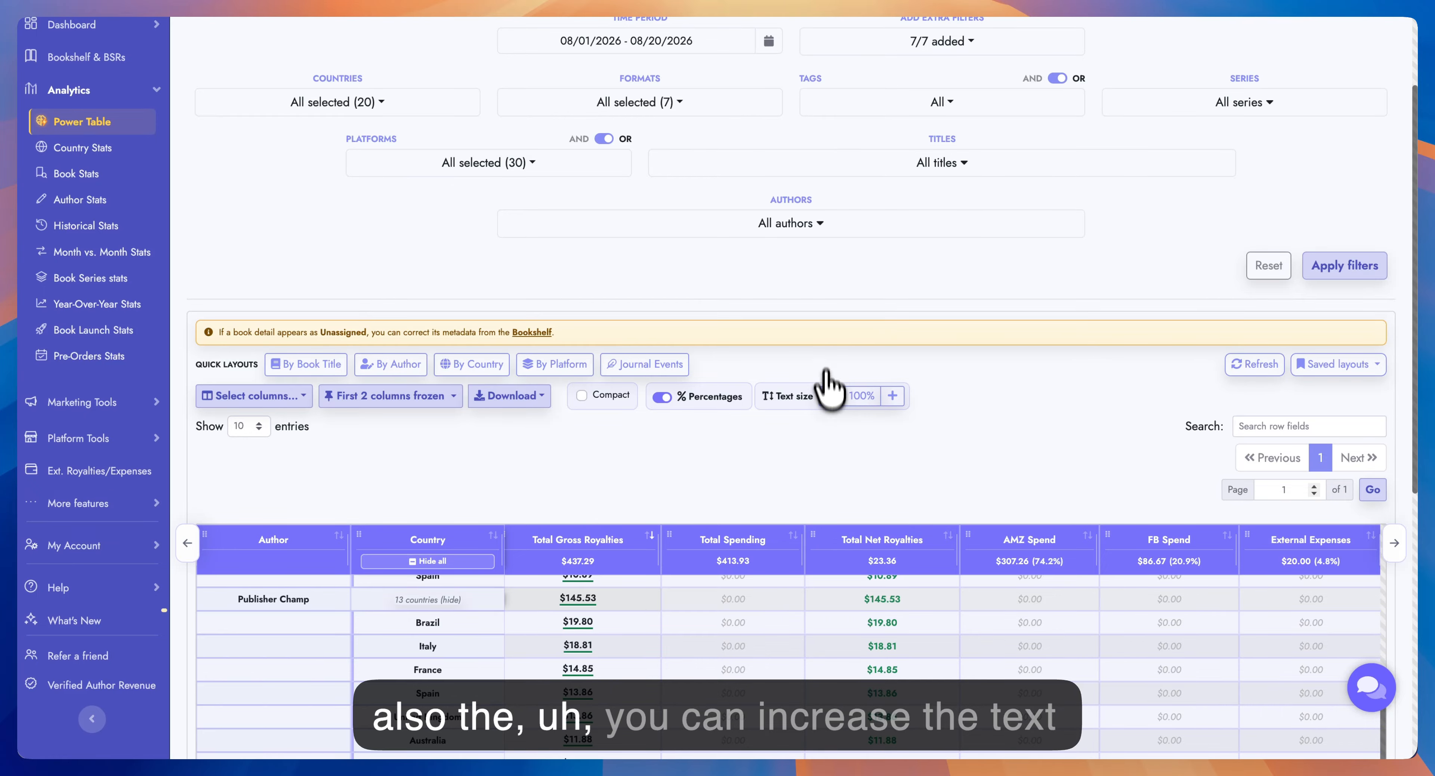
click(892, 395)
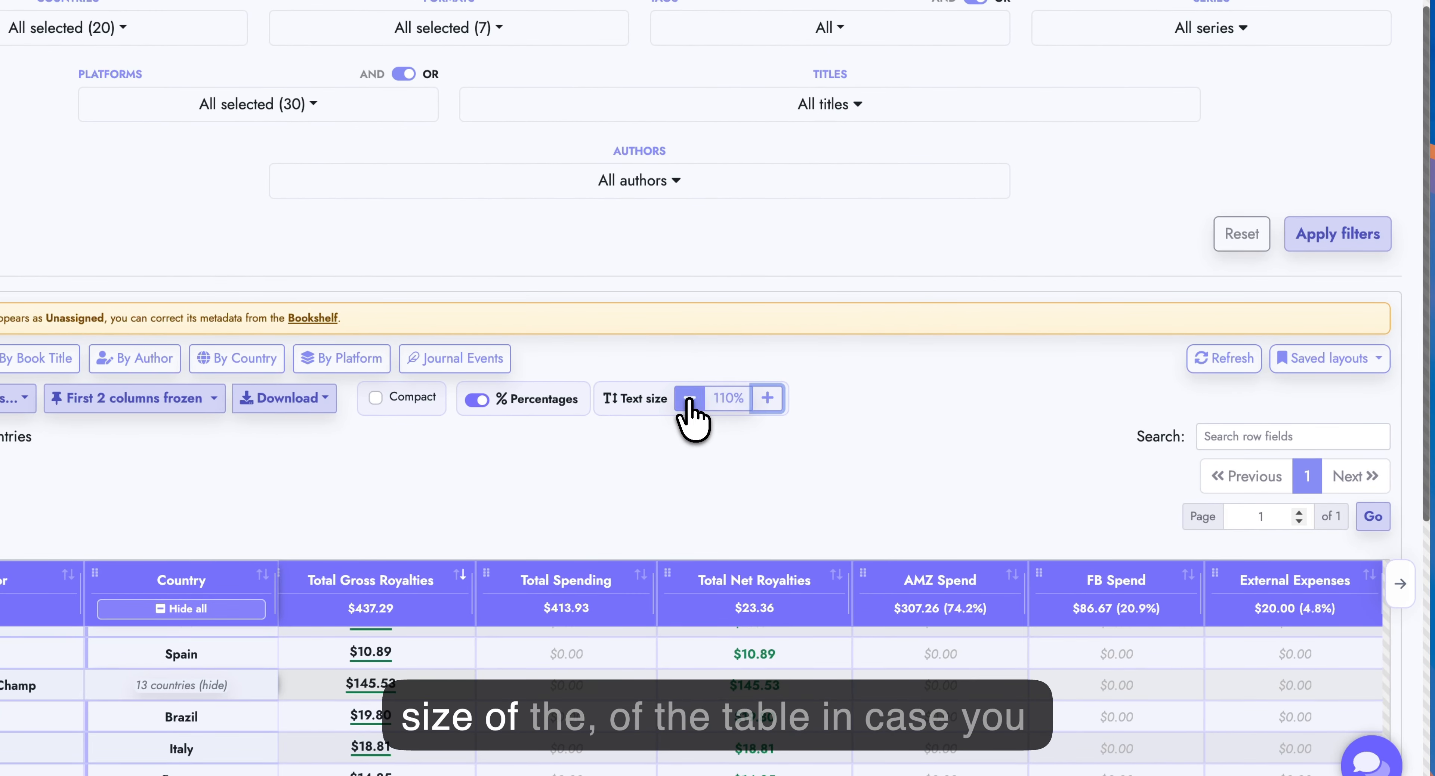
click(689, 398)
- Save the current table layout under the name "Demo layout"
scroll(730, 458, down, 2)
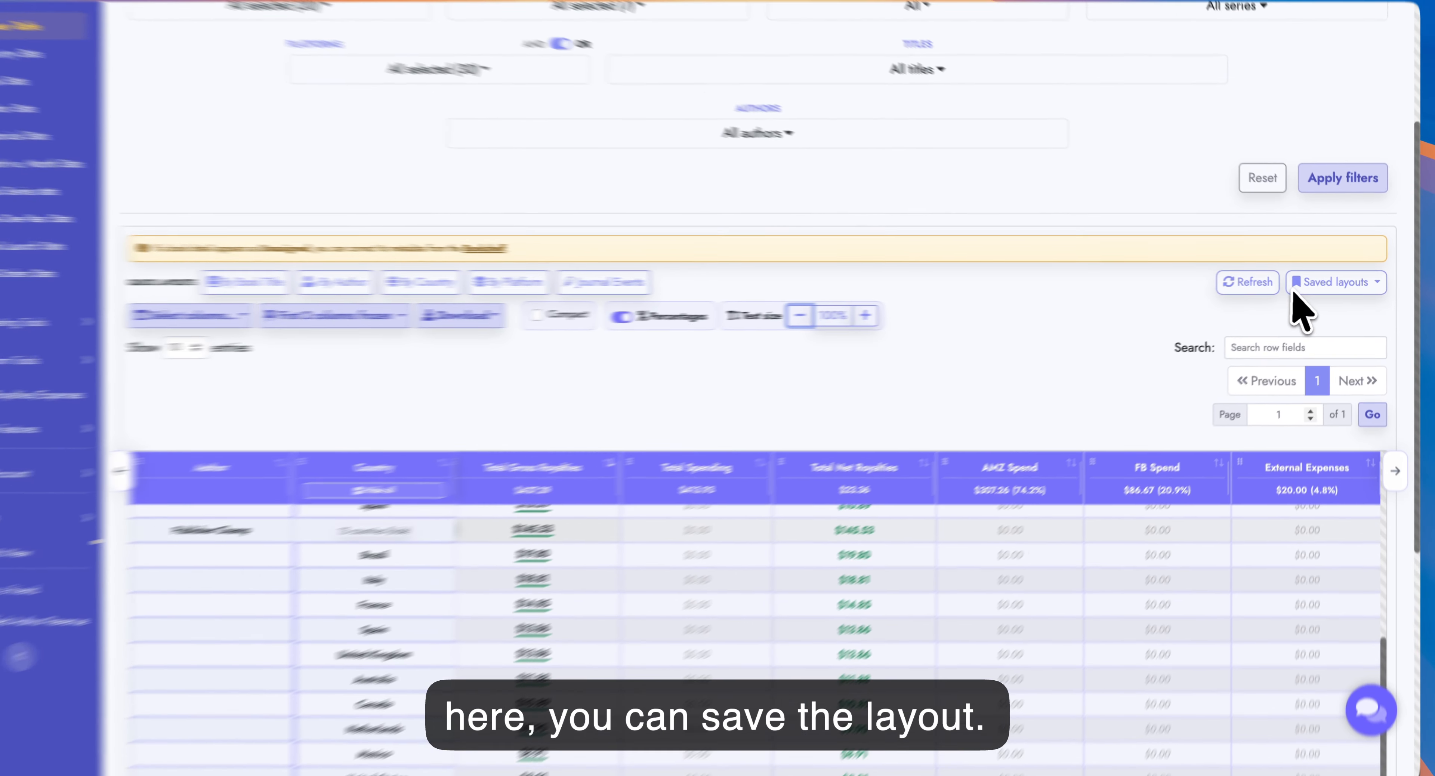
click(1342, 283)
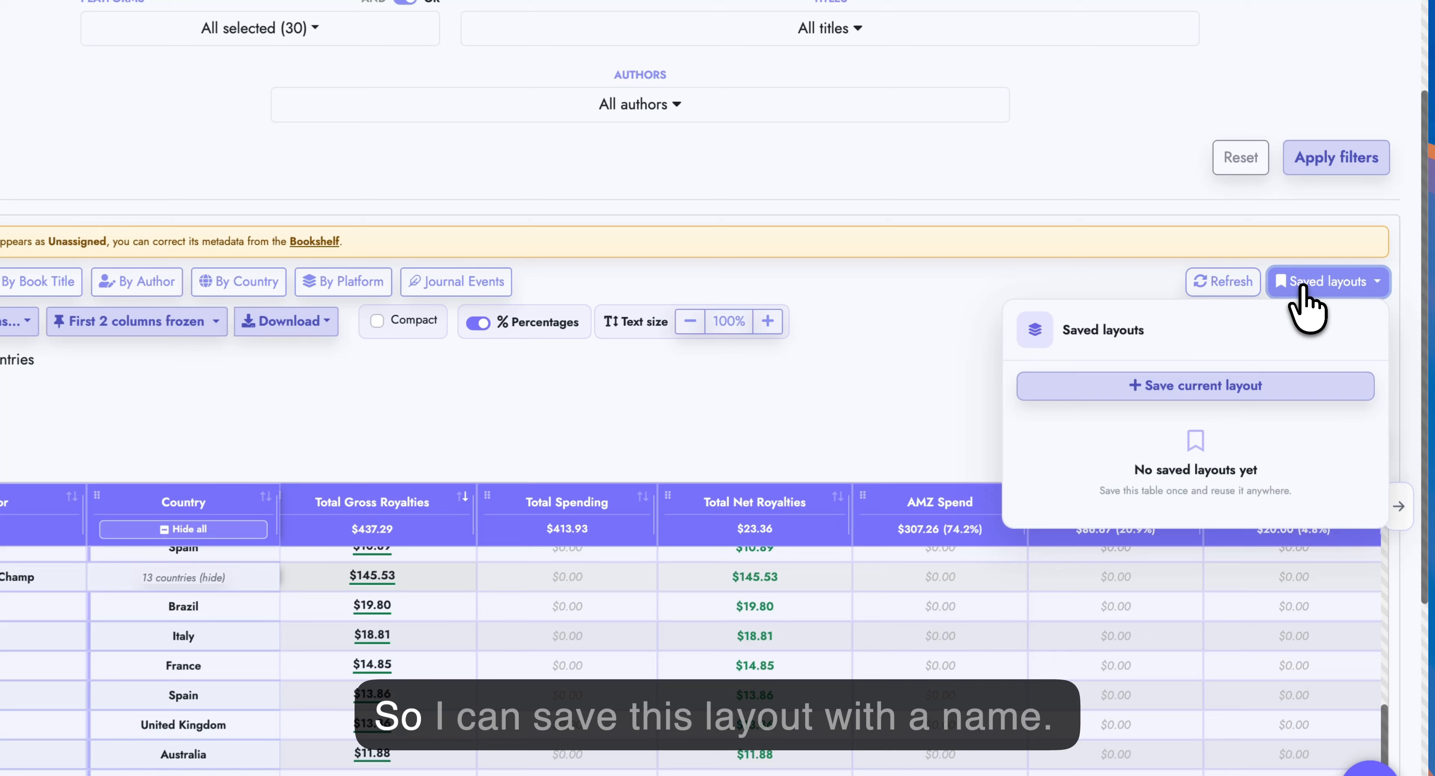
click(1234, 384)
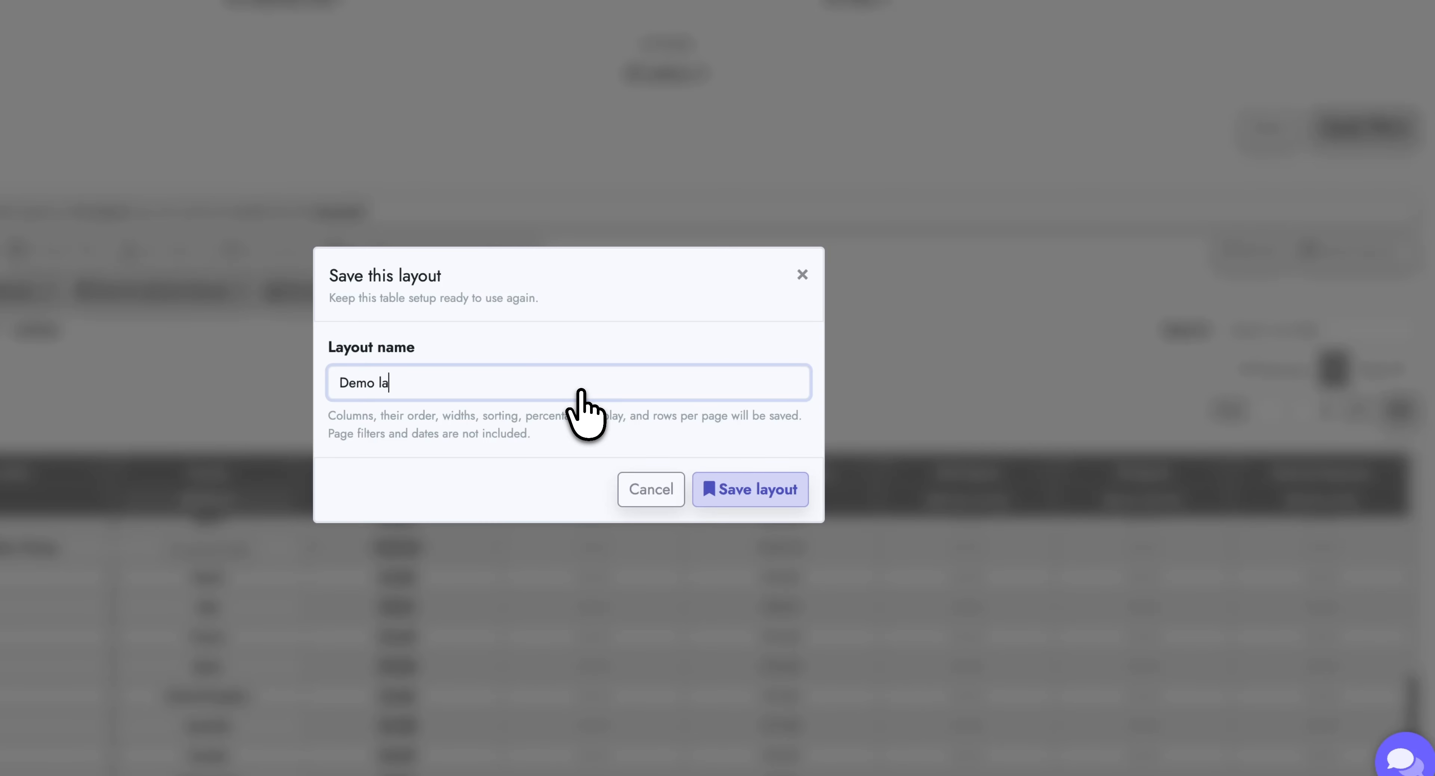
text(Demo layout)
click(760, 497)
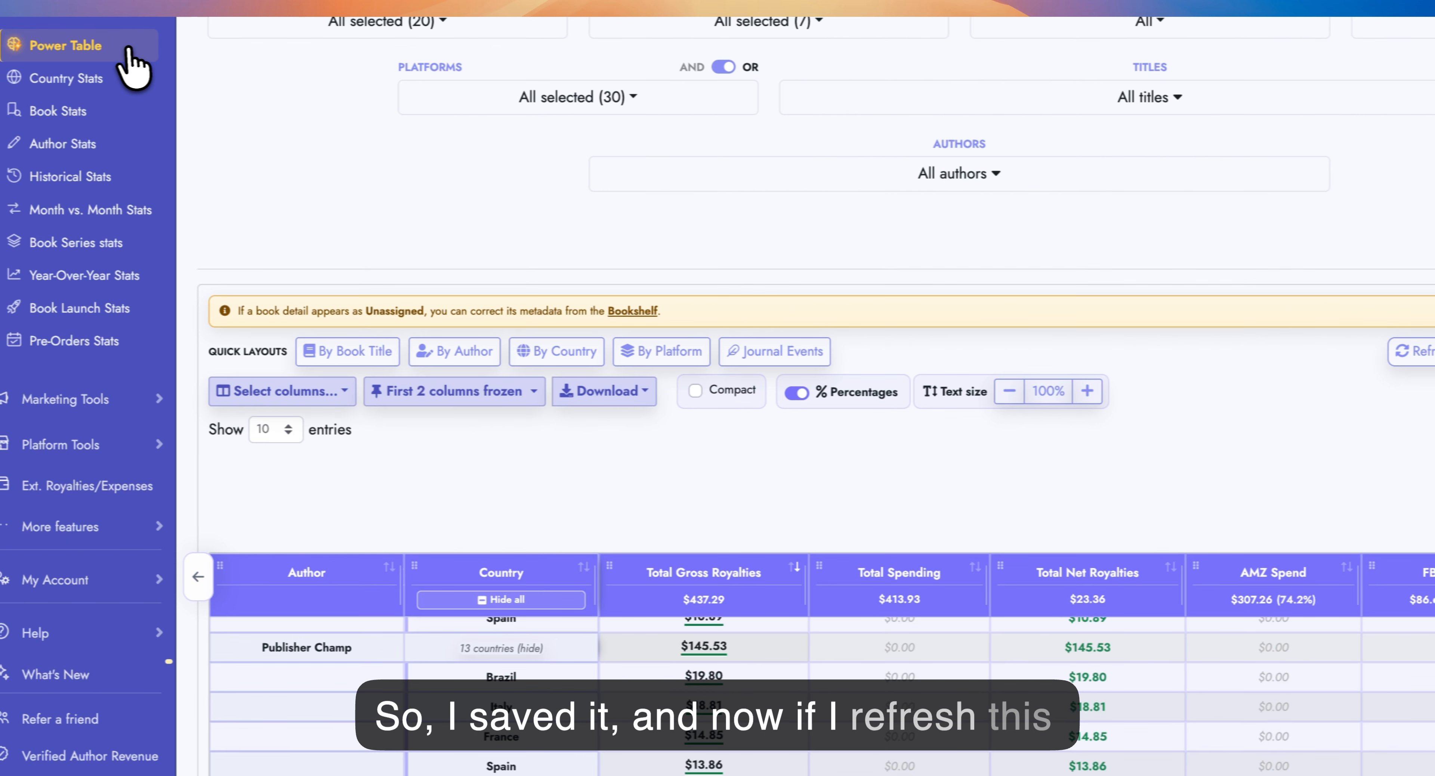
- Reload the Power Table page and apply the saved Demo layout to the table
click(134, 45)
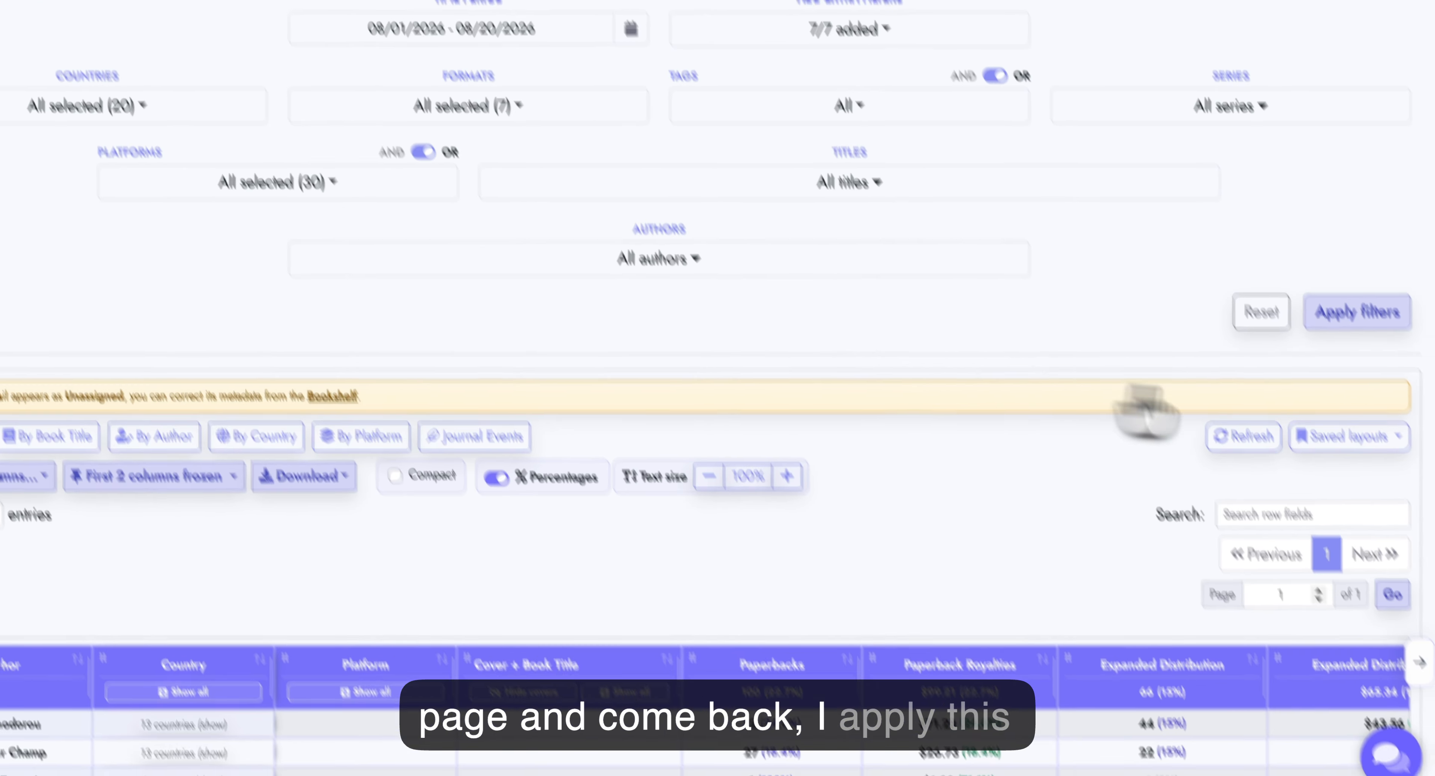
click(1396, 518)
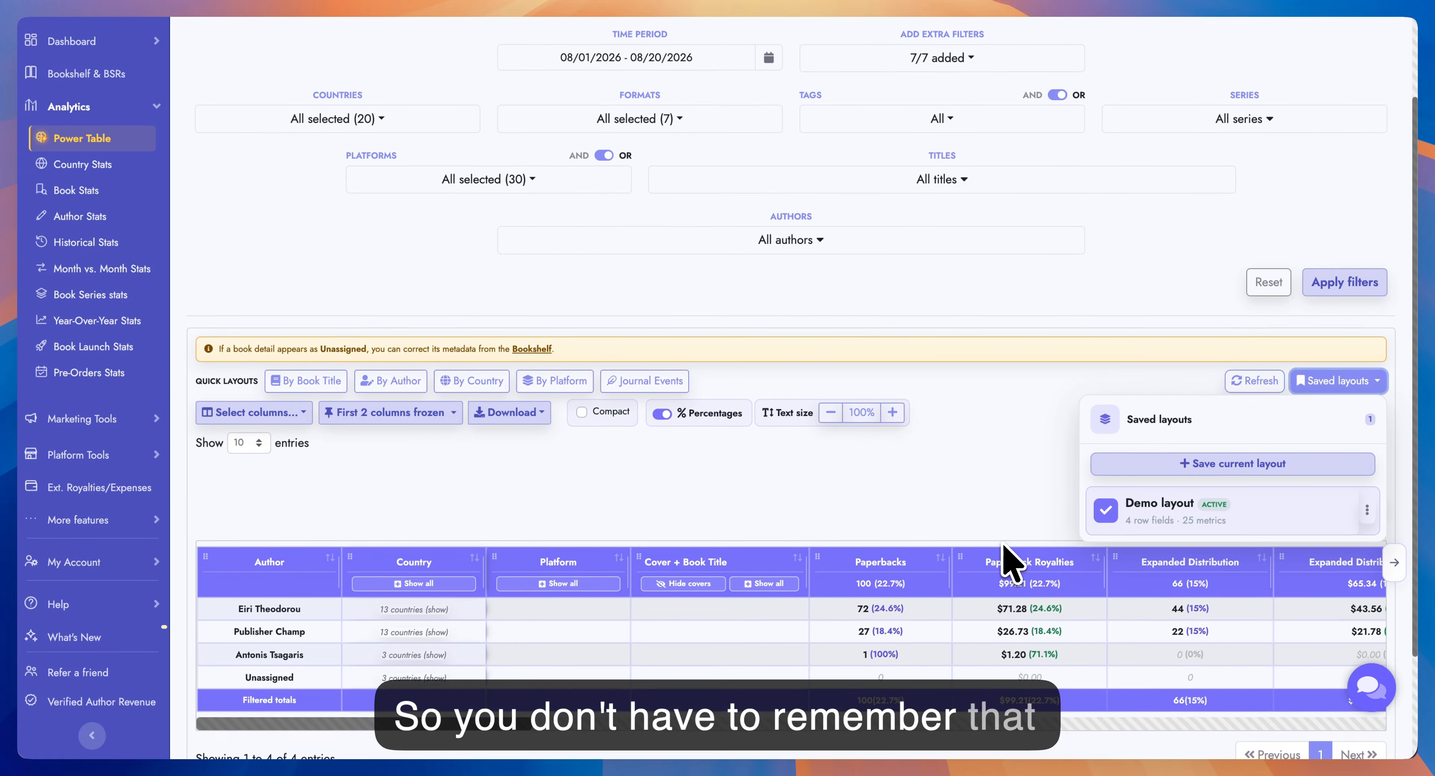
scroll(1011, 563, down, 3)
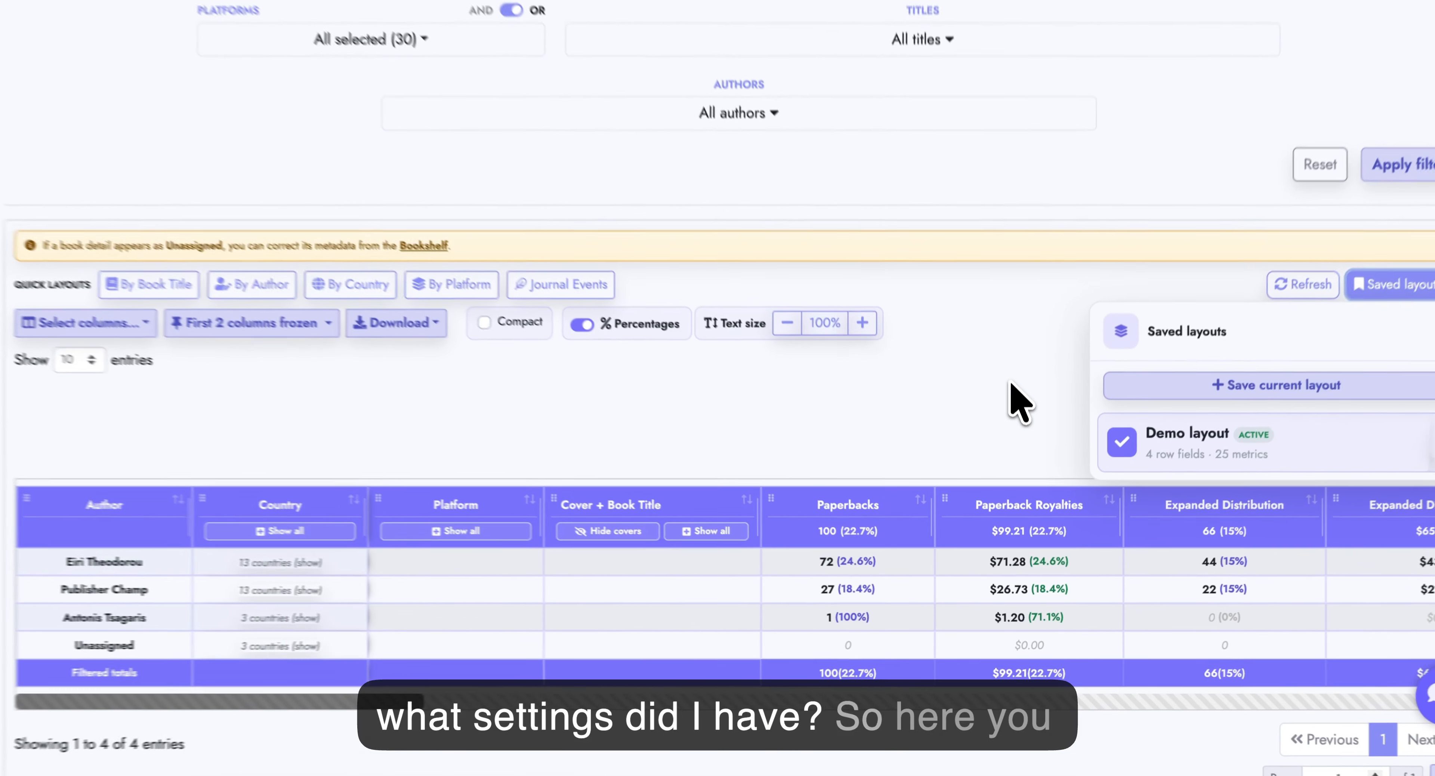
click(1014, 433)
scroll(737, 607, right, 10)
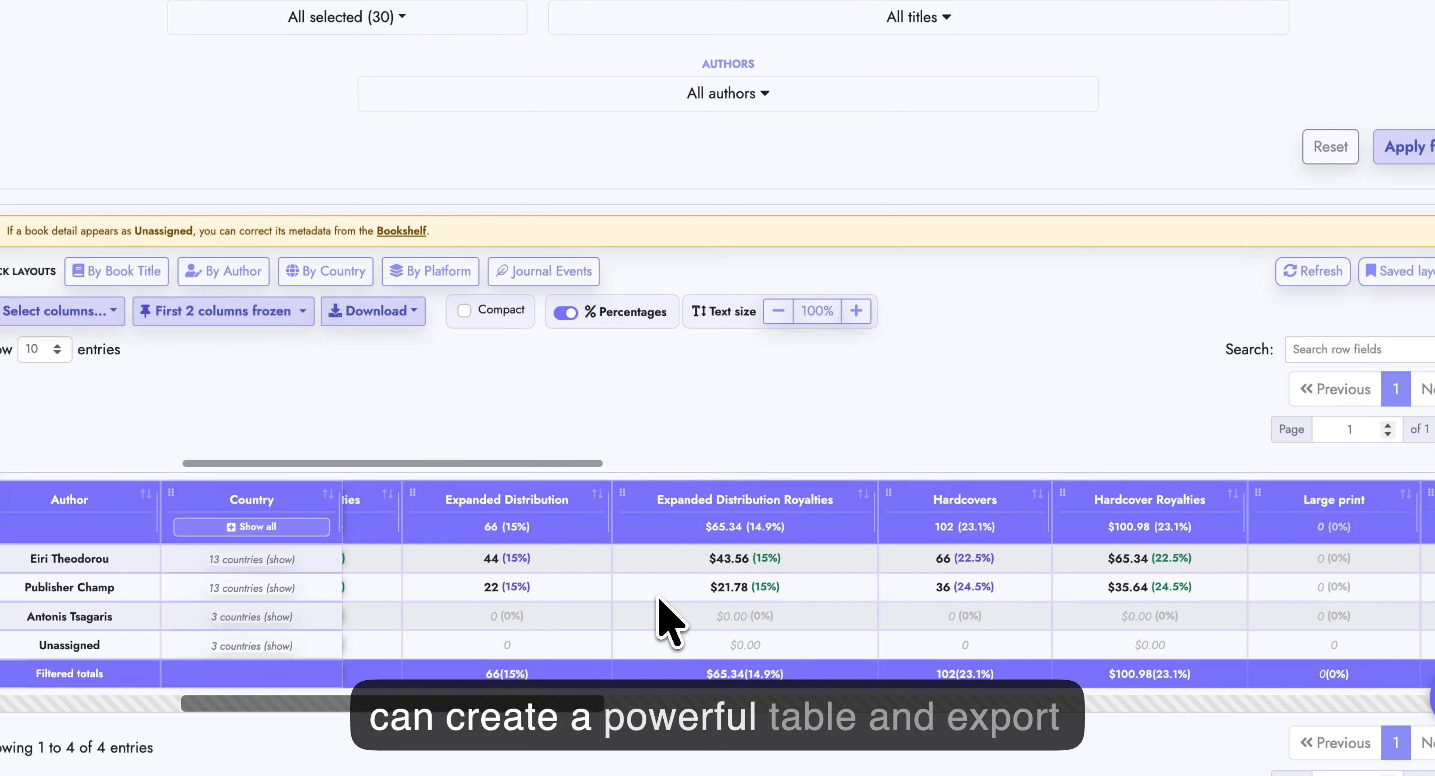
scroll(663, 617, left, 10)
scroll(663, 617, right, 1)
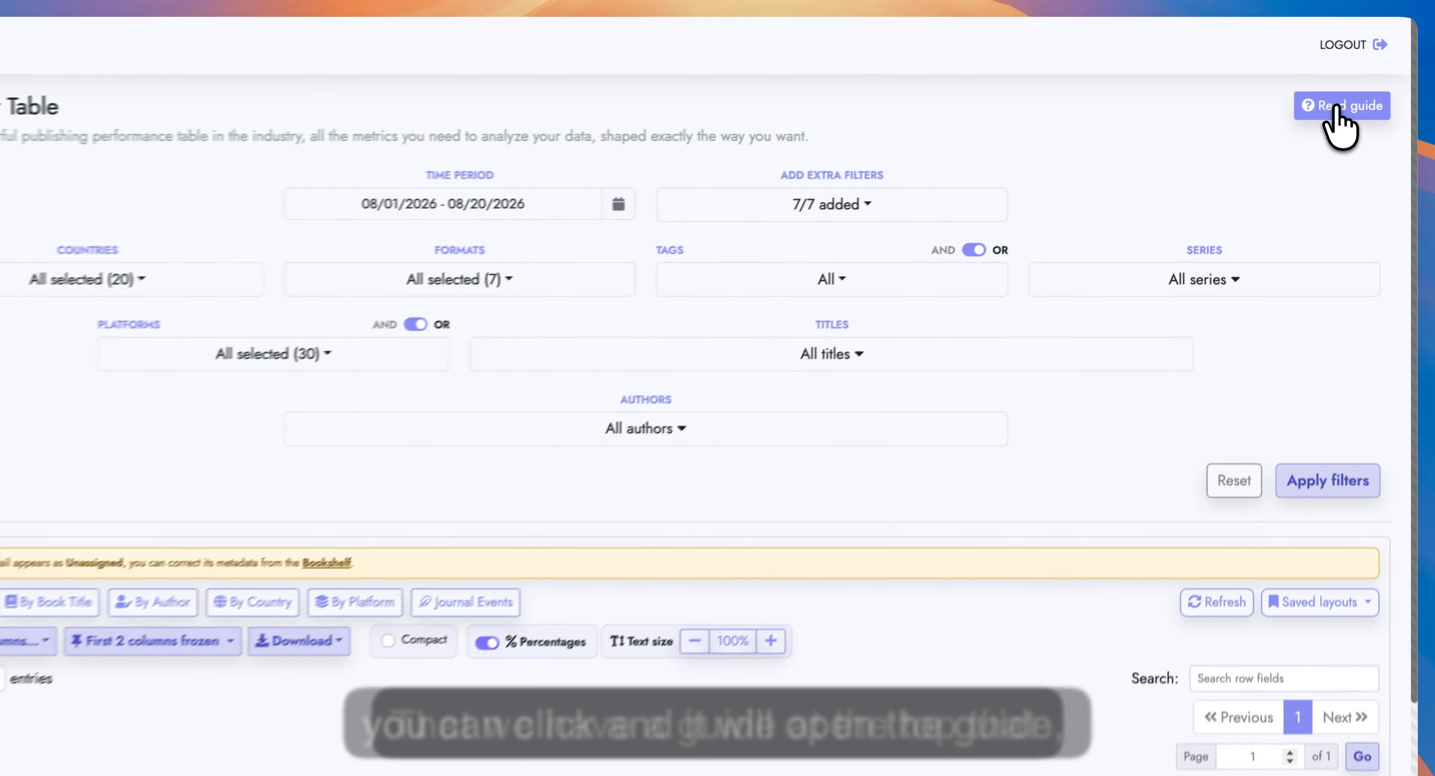
- Open the Power Table guide, read through its instructions on building a table, and return to the Power Table
click(1337, 107)
scroll(631, 179, down, 15)
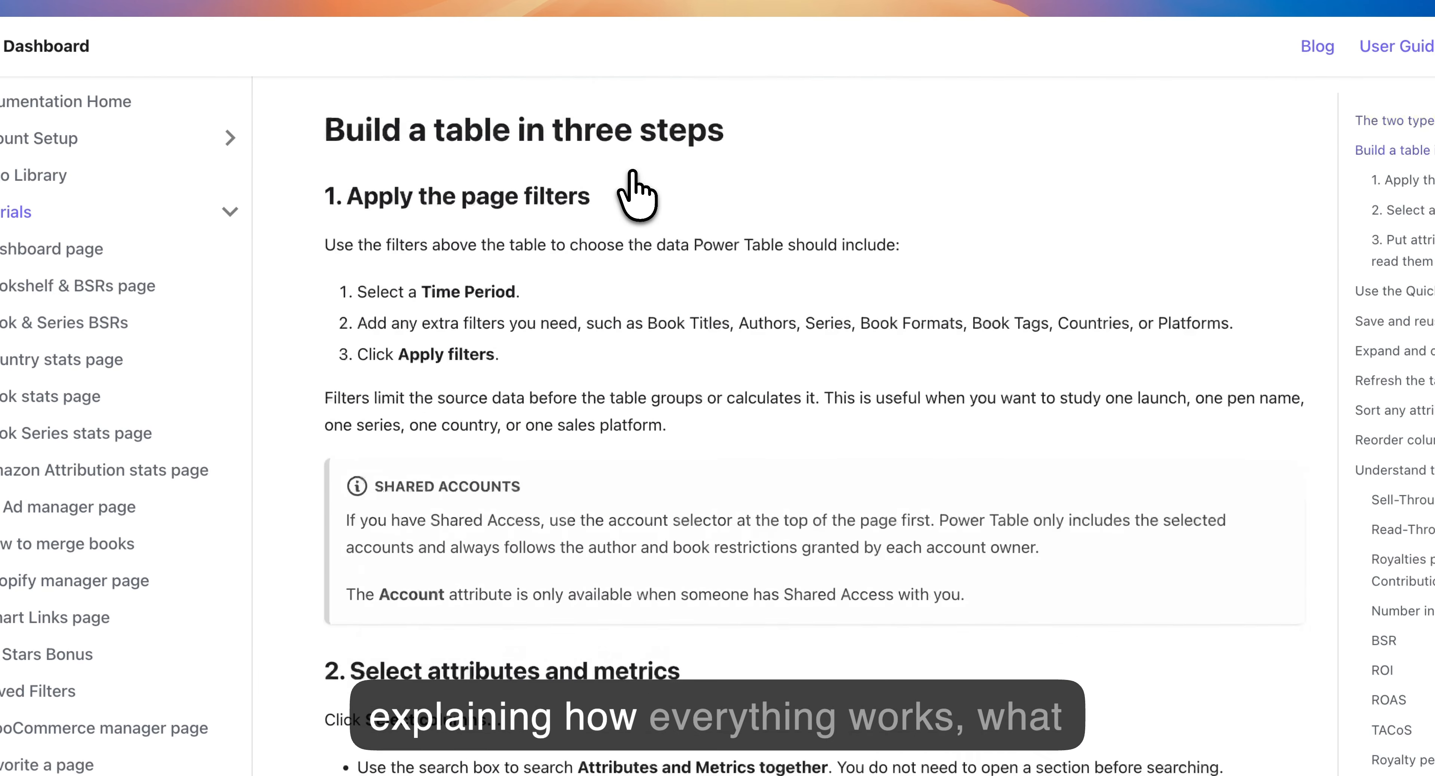
scroll(635, 178, down, 6)
click(237, 2)
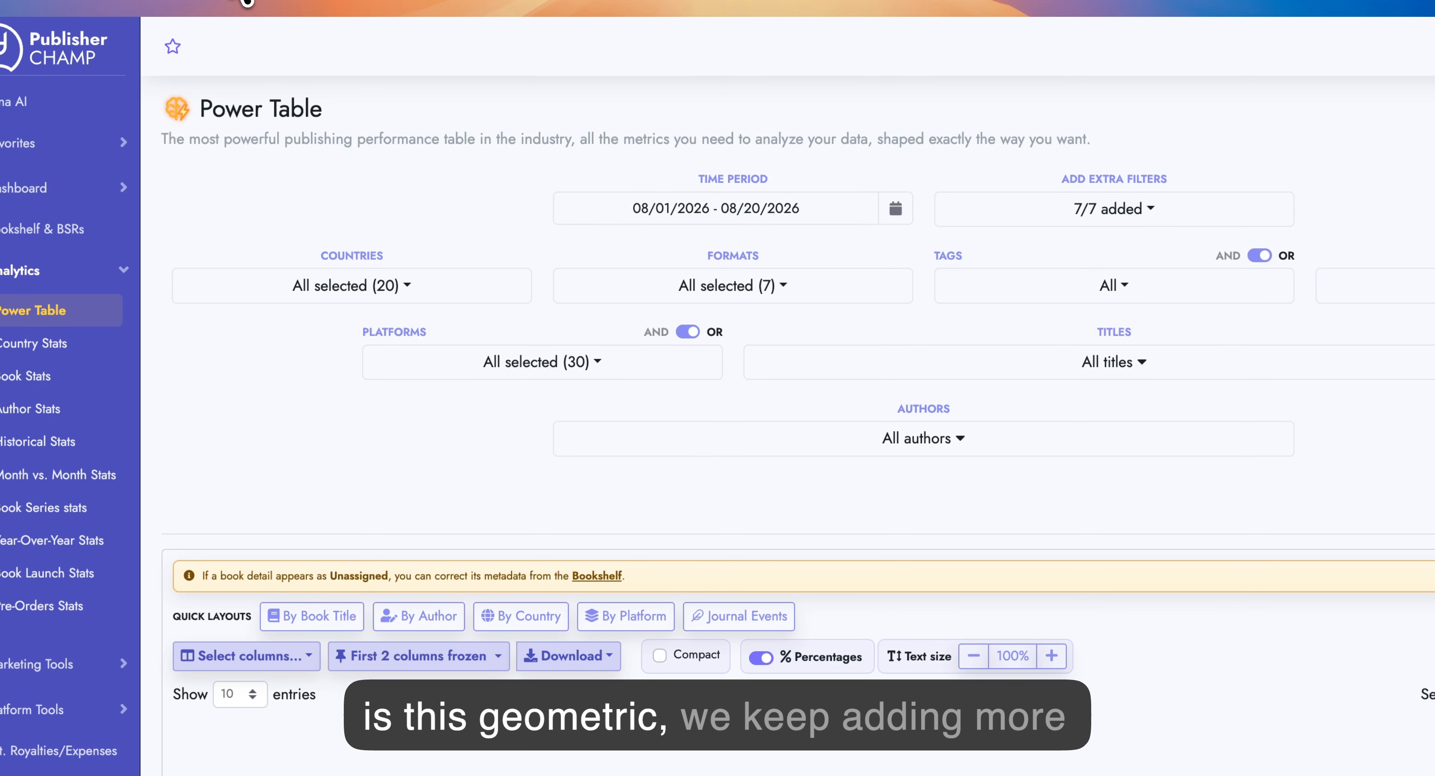